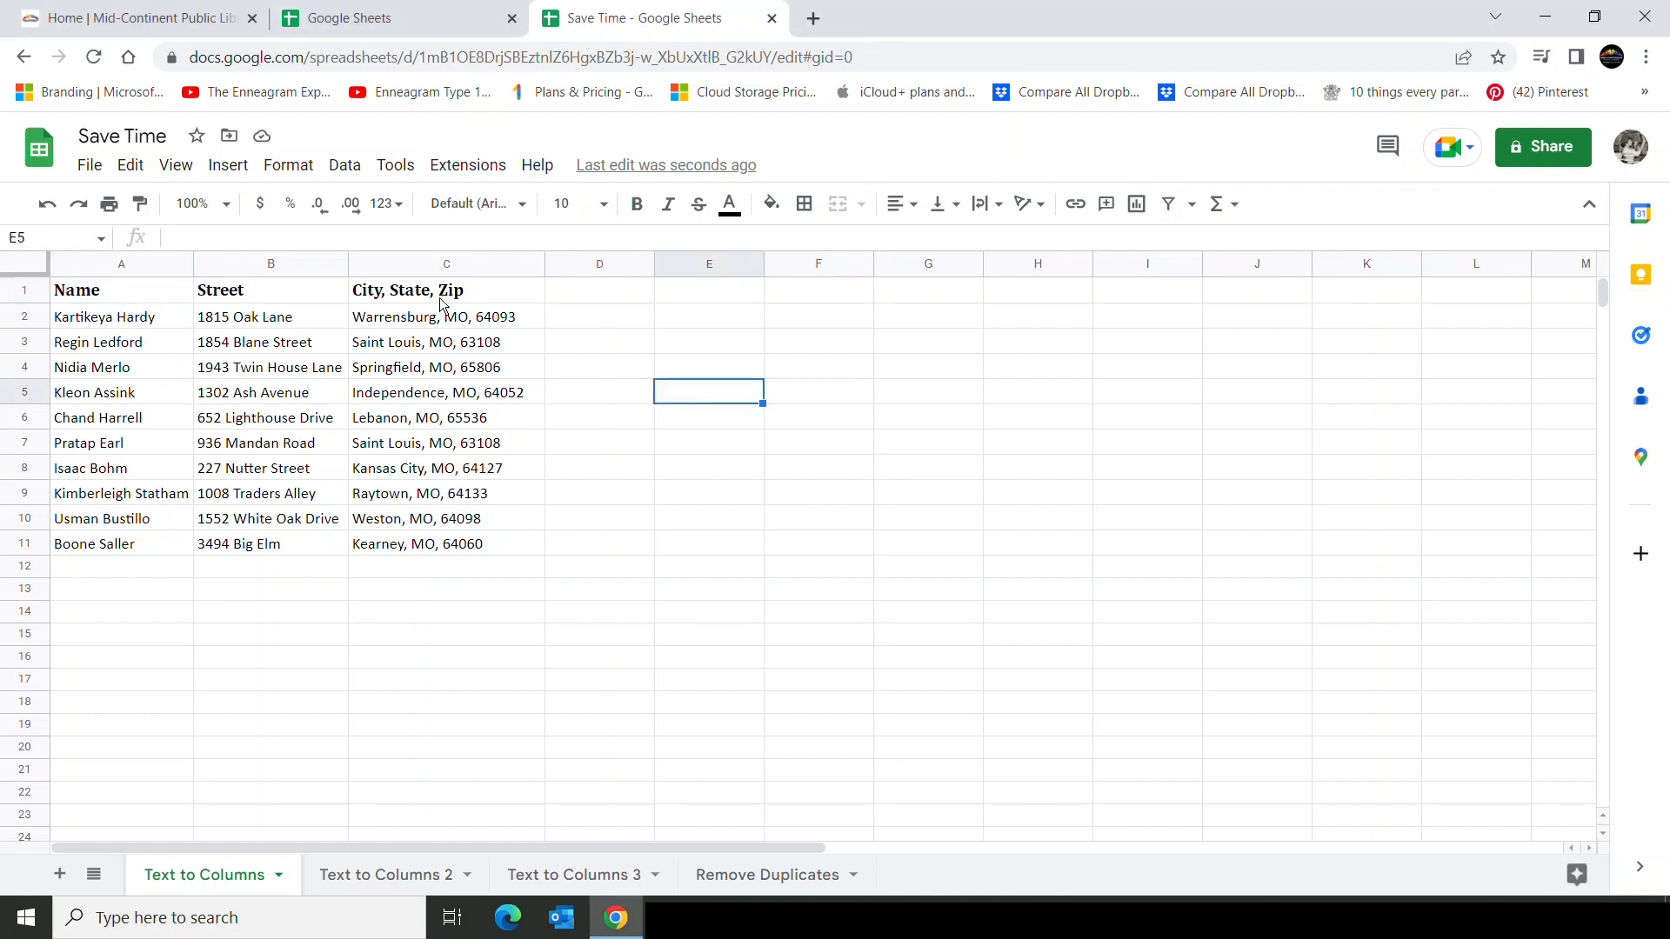
Split the City, State, Zip column into separate city, state and zip columns using the automatically detected separator.
left_click(425, 265)
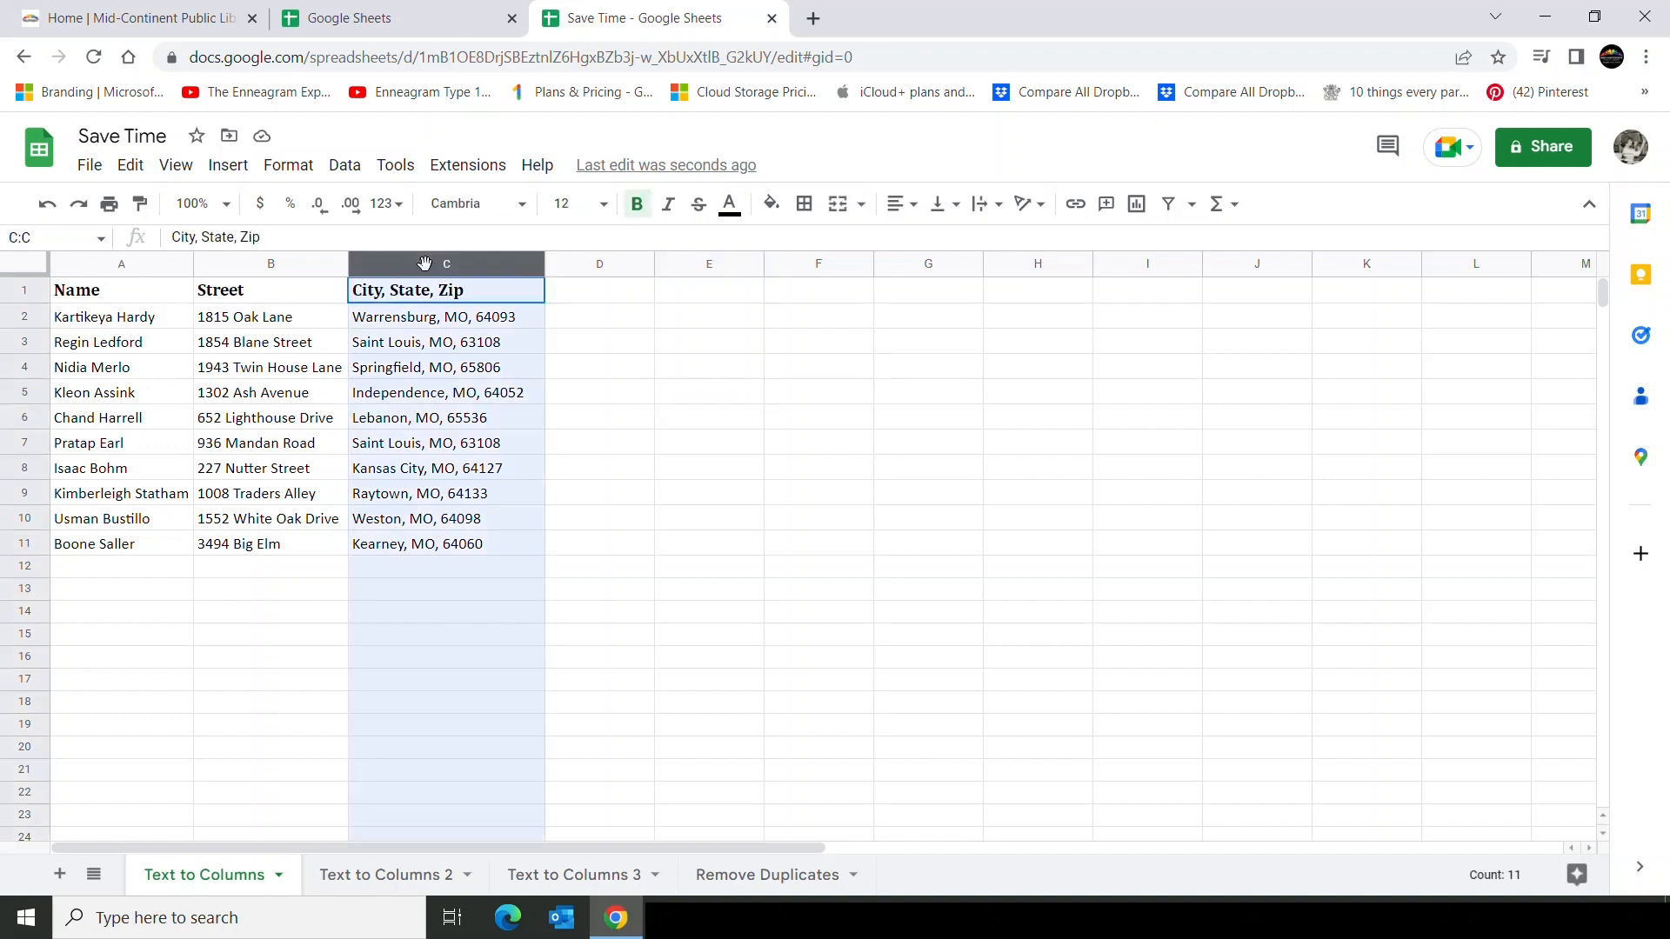
left_click(346, 167)
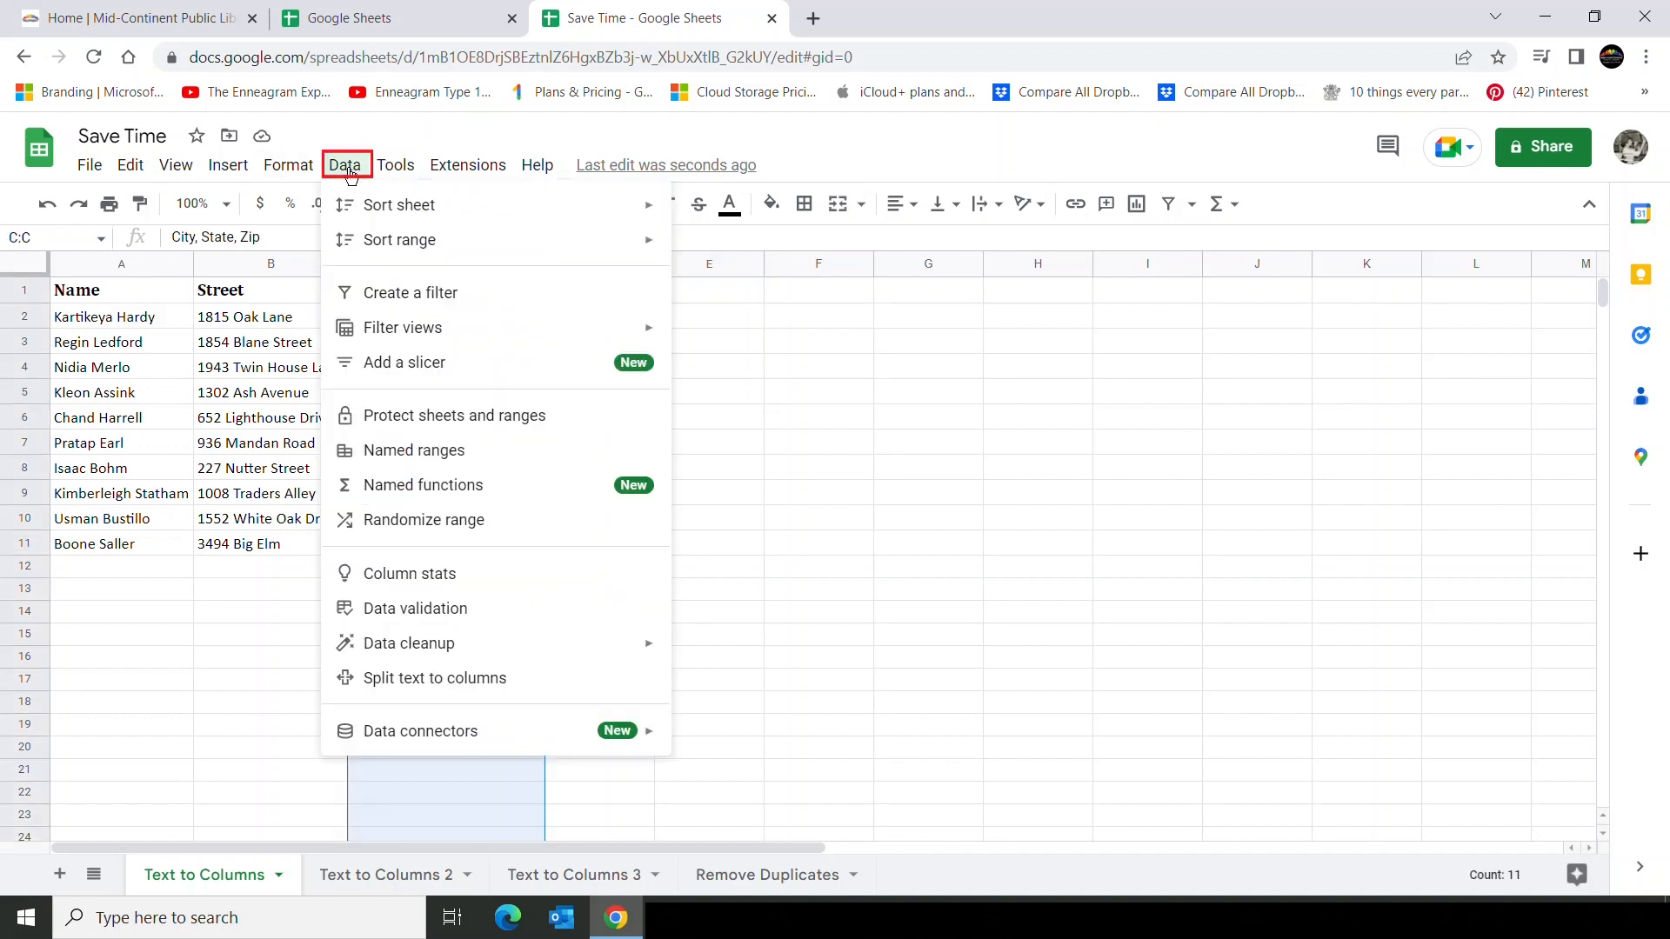
left_click(434, 681)
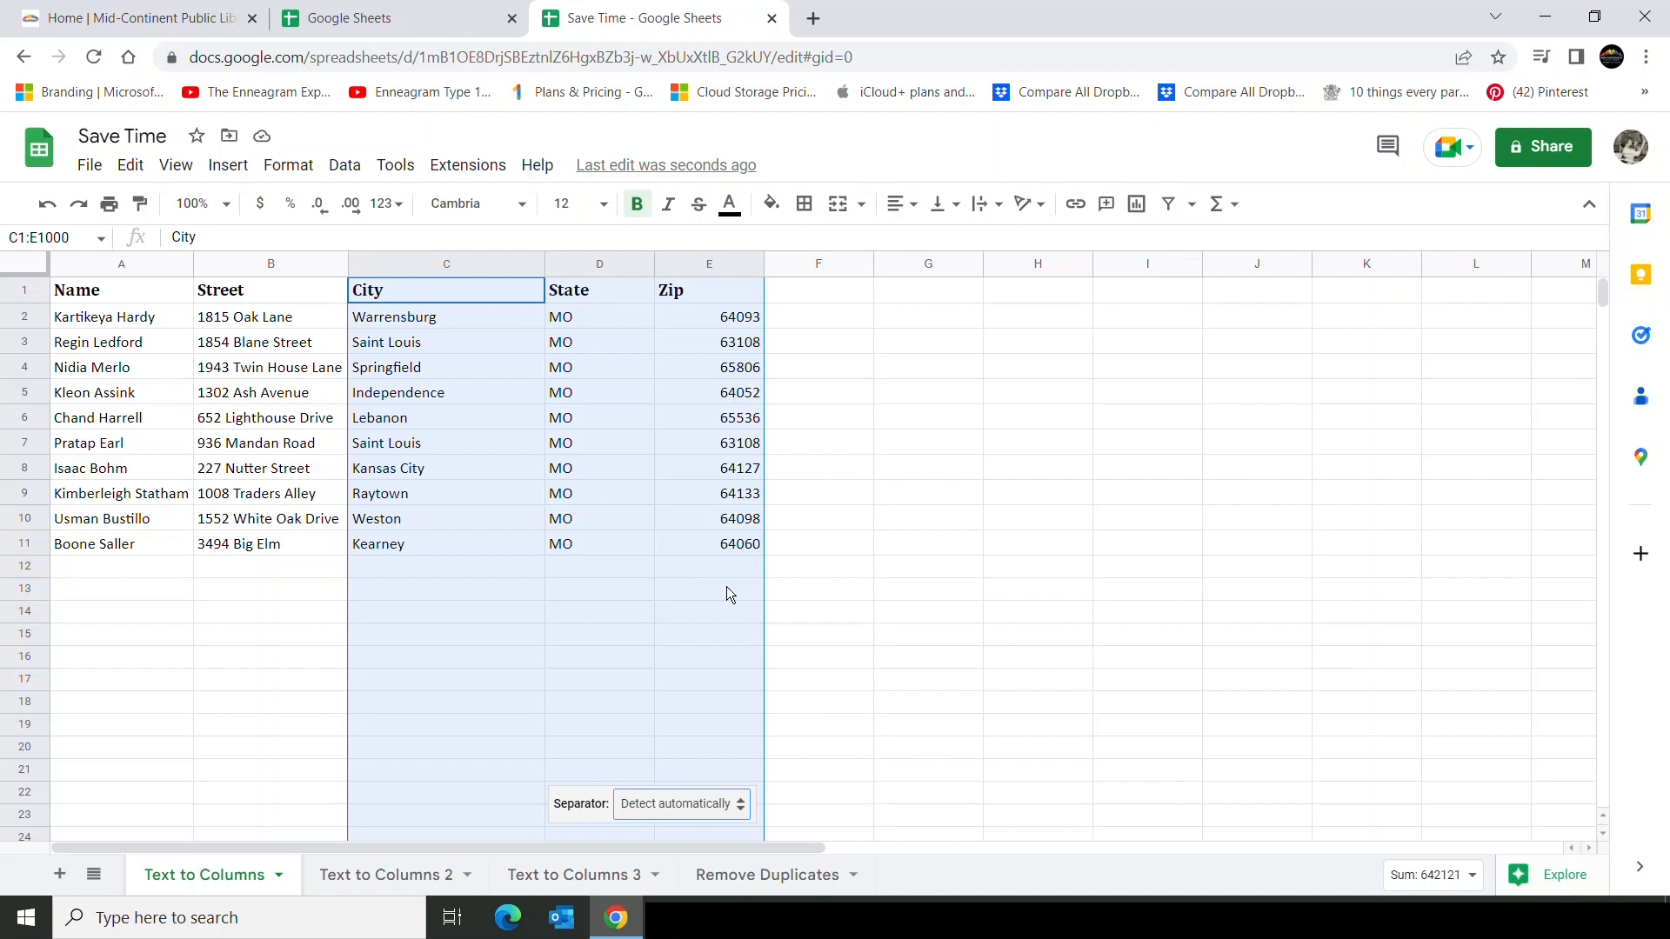
left_click(858, 388)
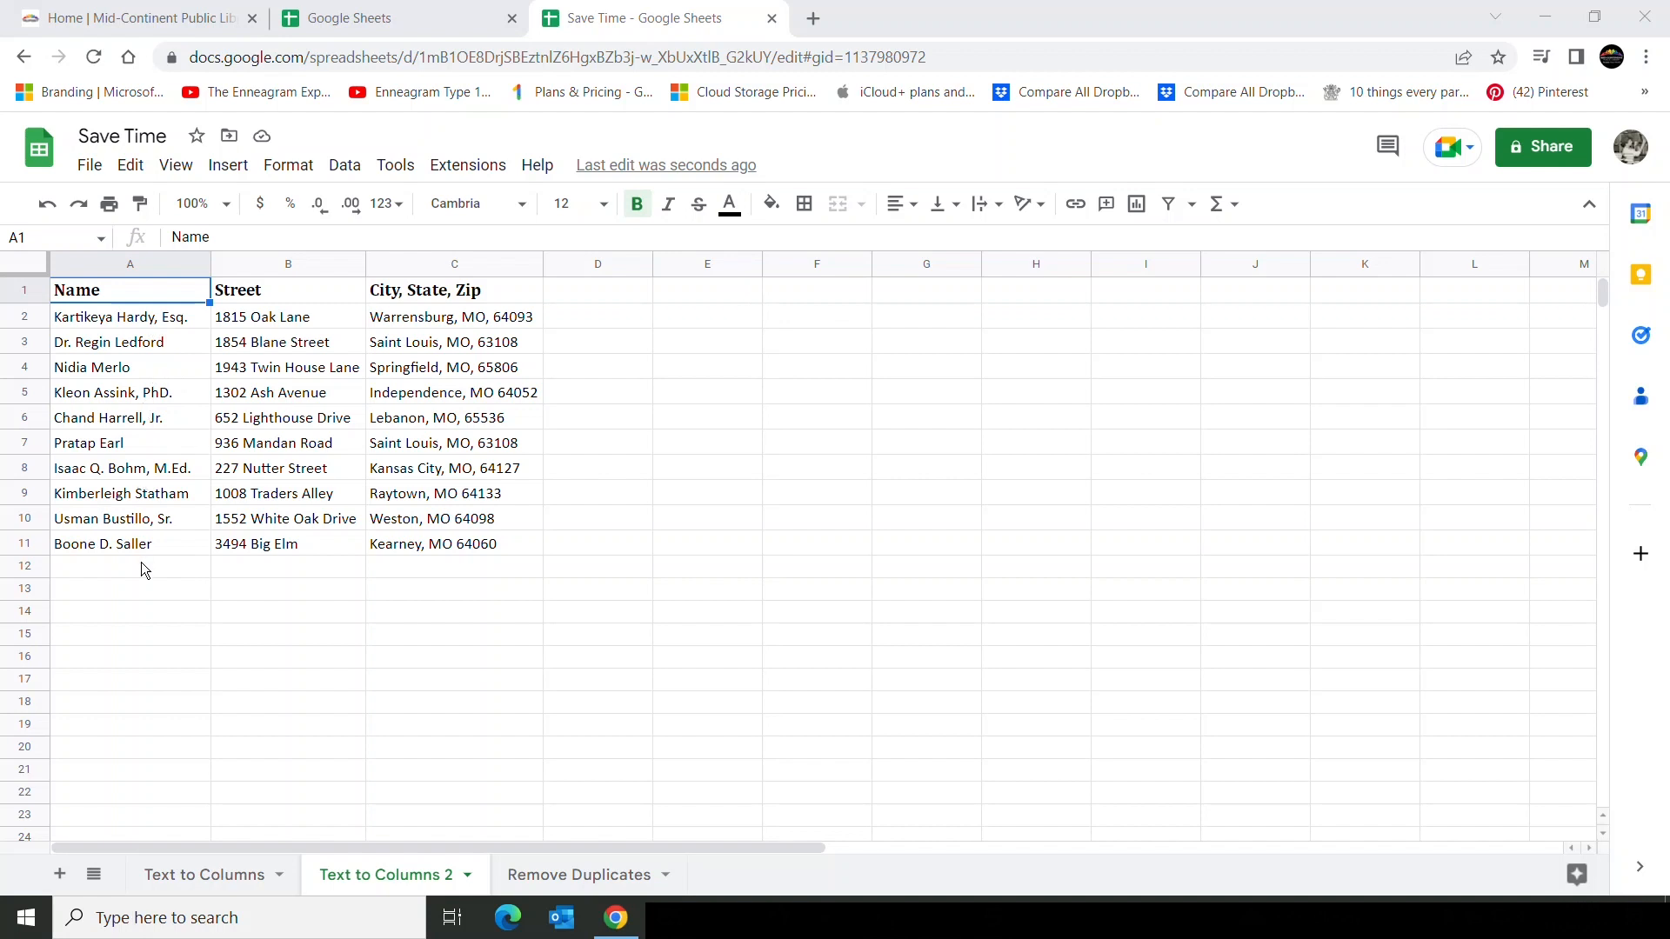
Insert four empty columns between the Name and Street columns on the Text to Columns 2 sheet.
left_click(132, 267)
right_click(133, 267)
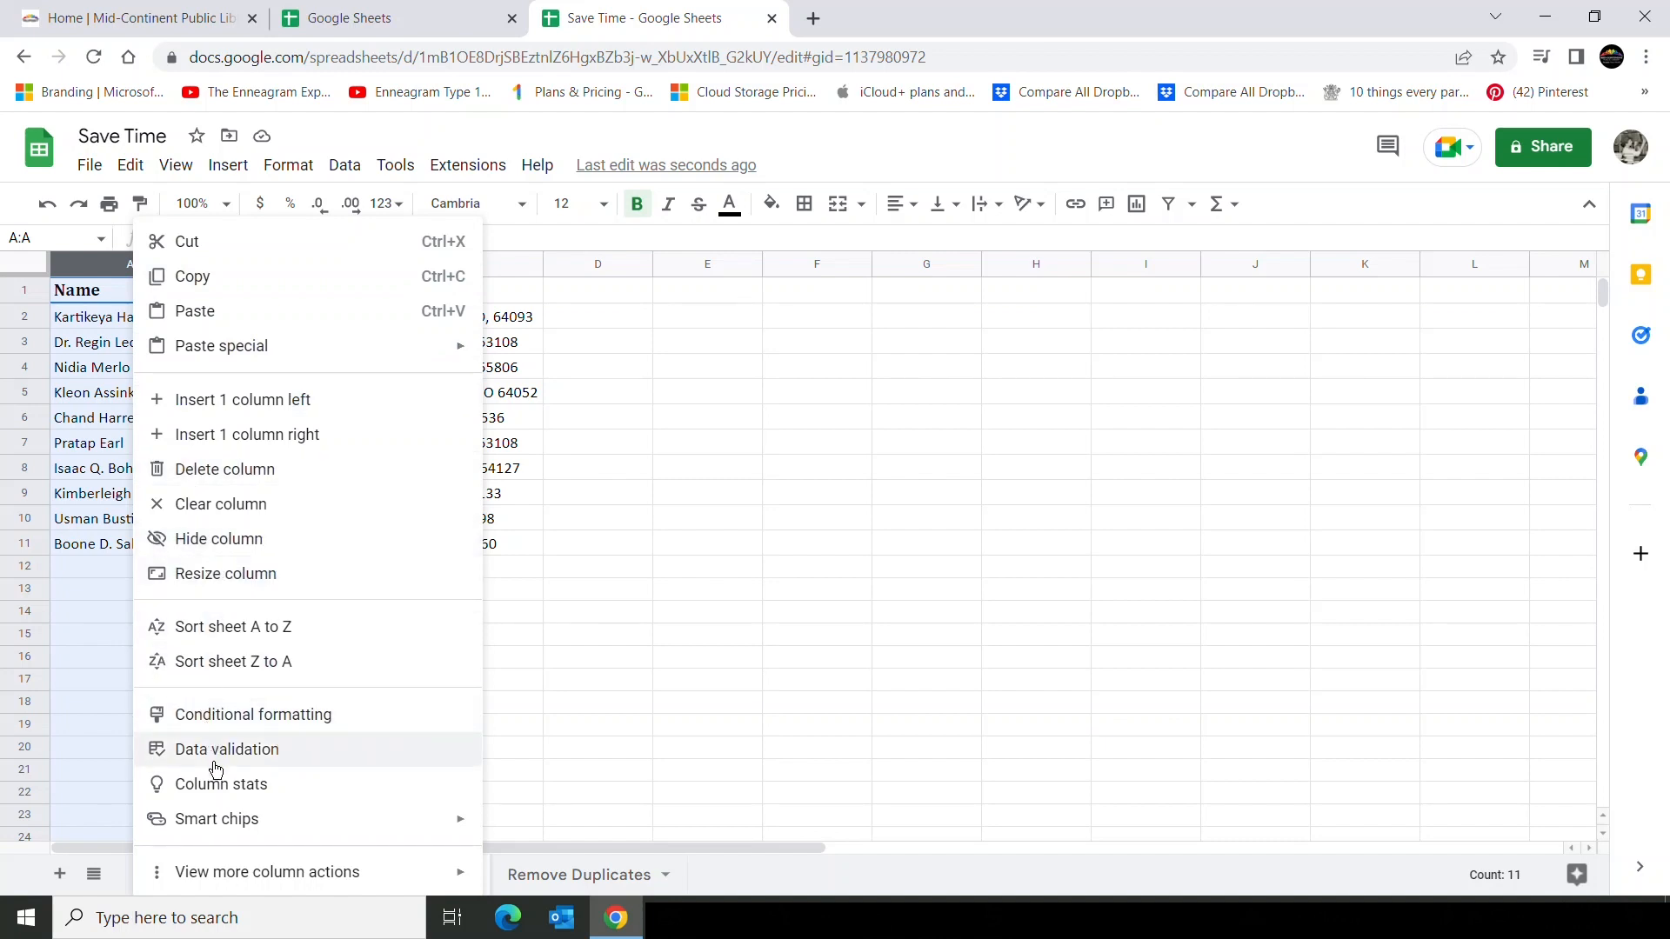
left_click(273, 443)
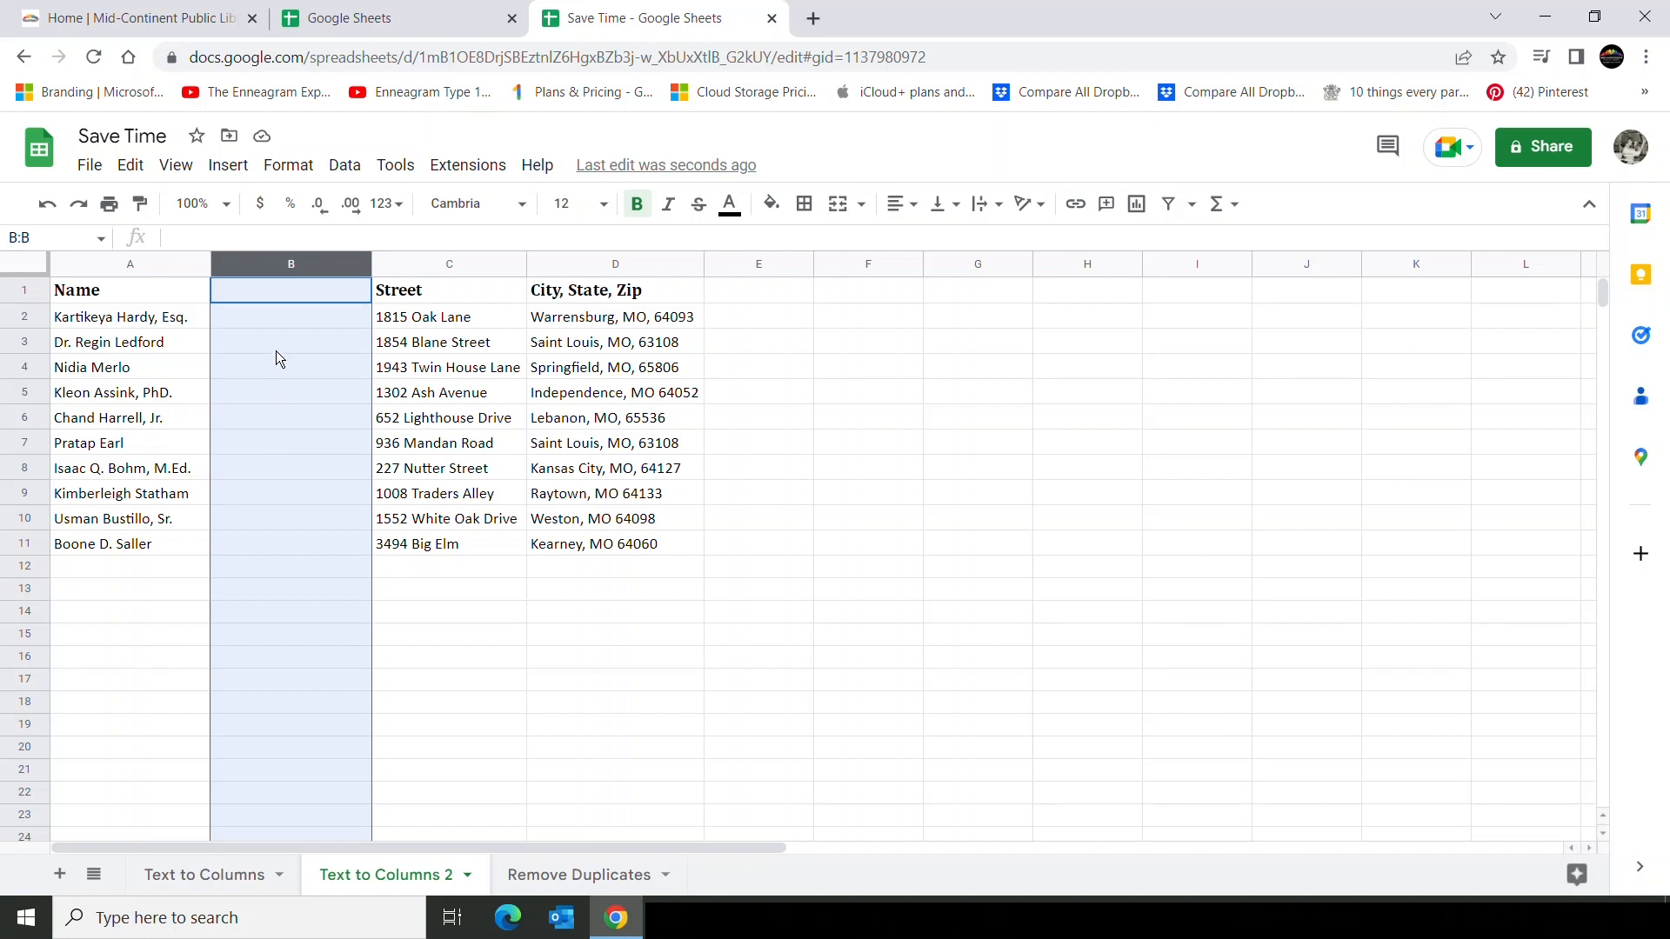
right_click(281, 277)
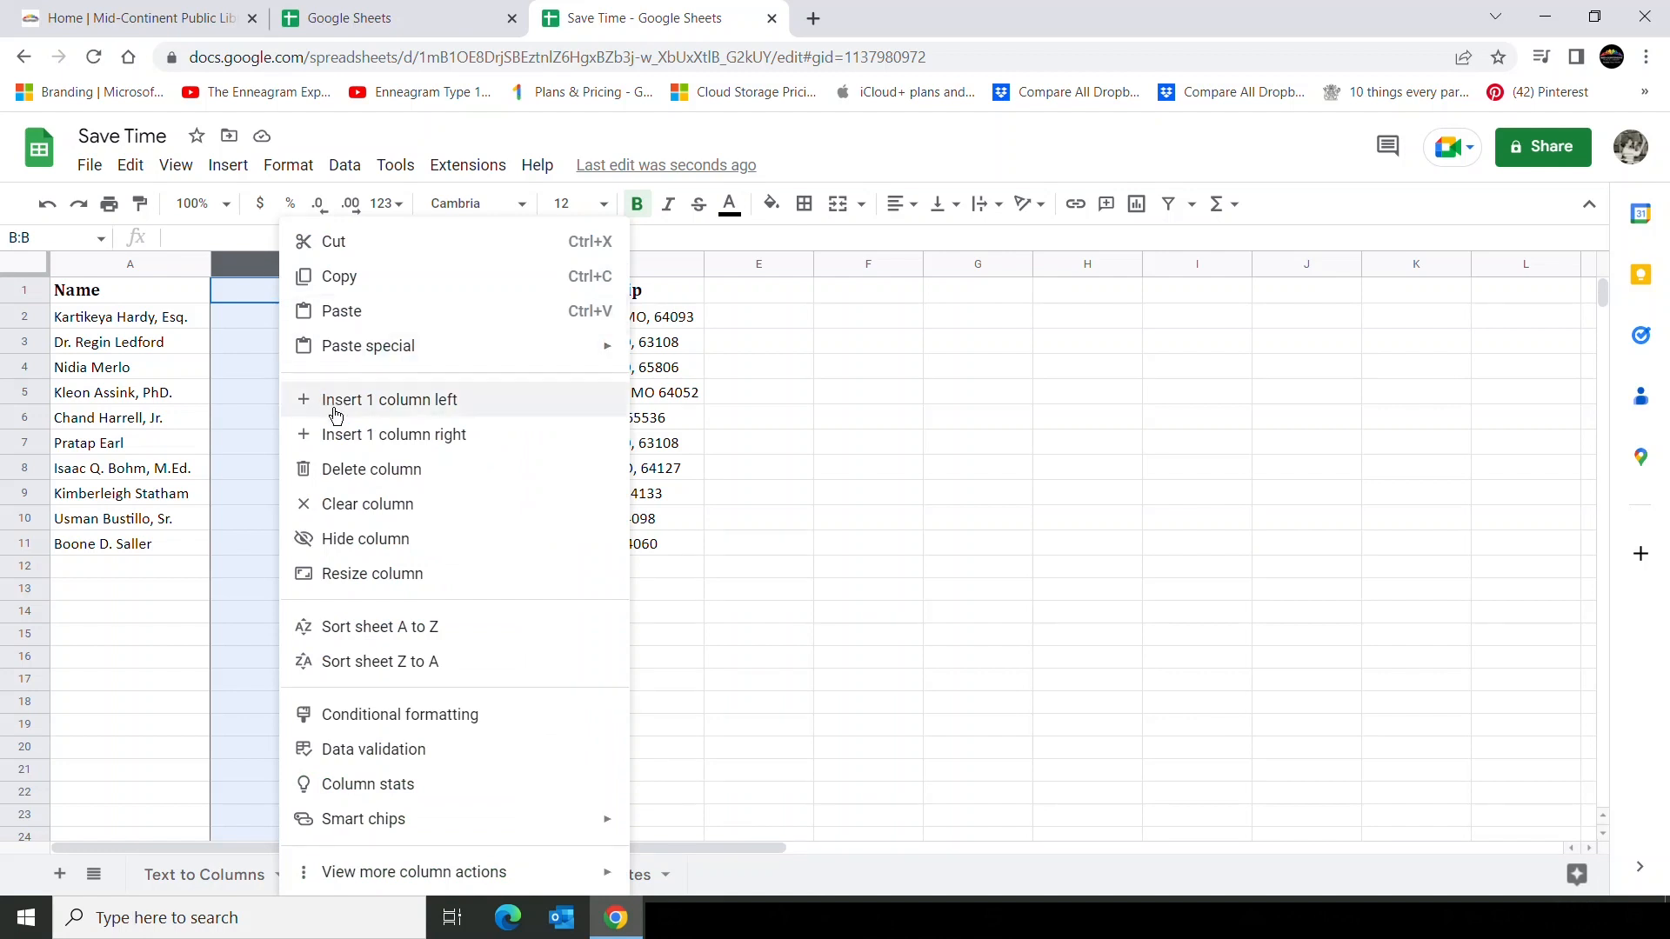
left_click(352, 437)
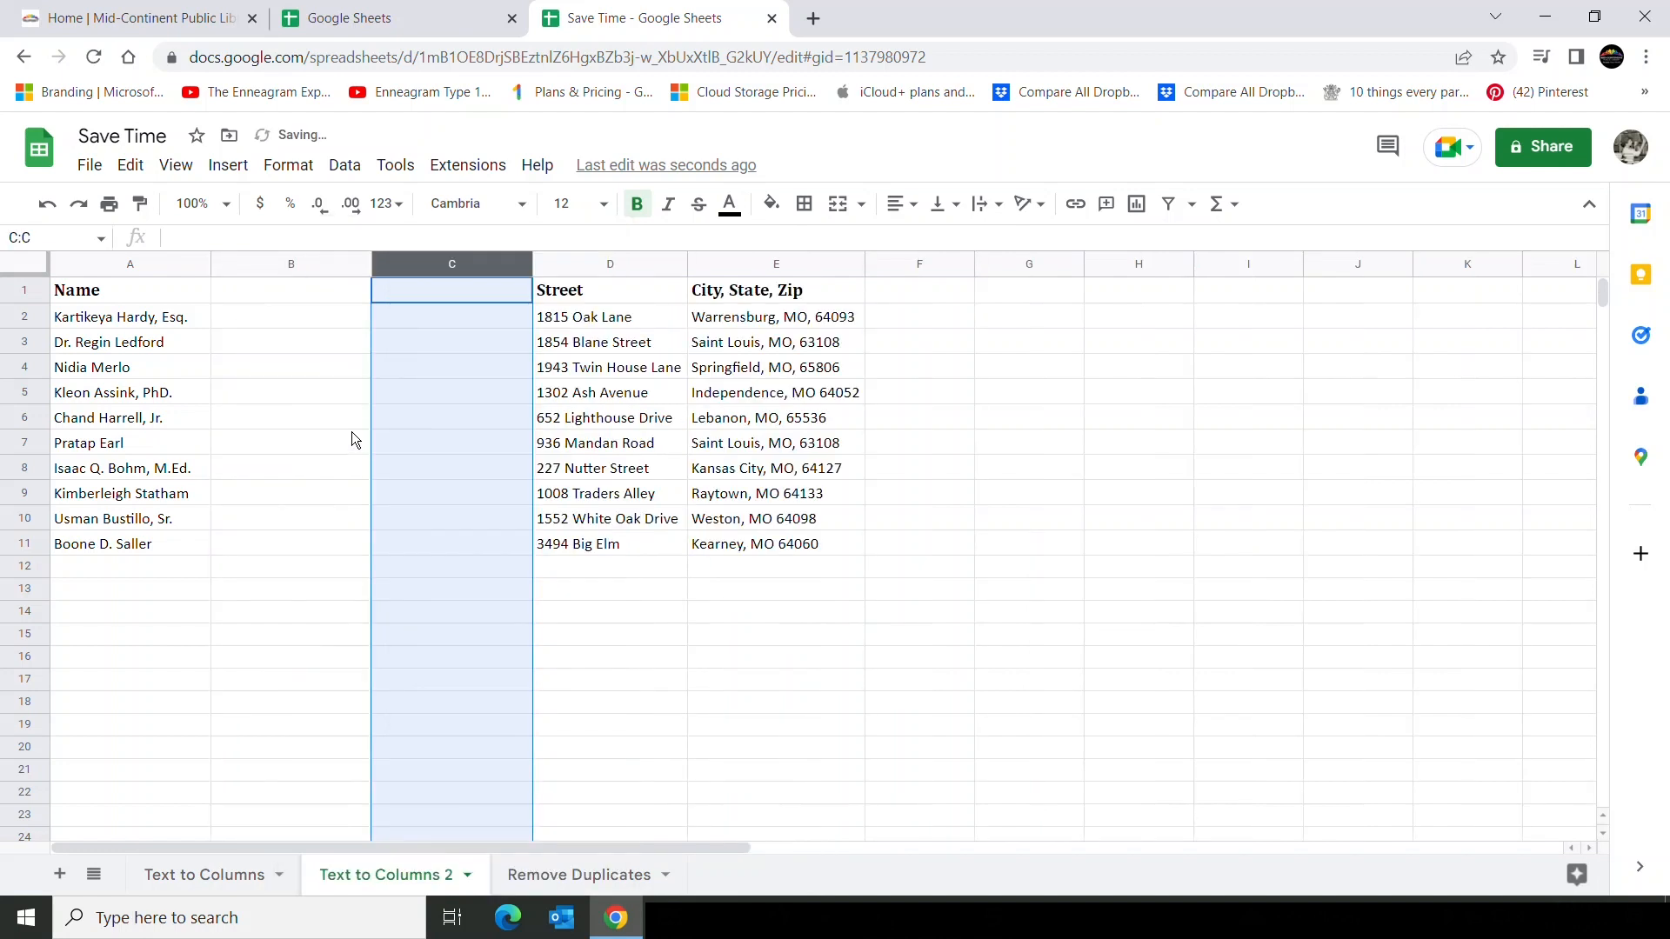
left_click(296, 265)
left_click(398, 265, "shift")
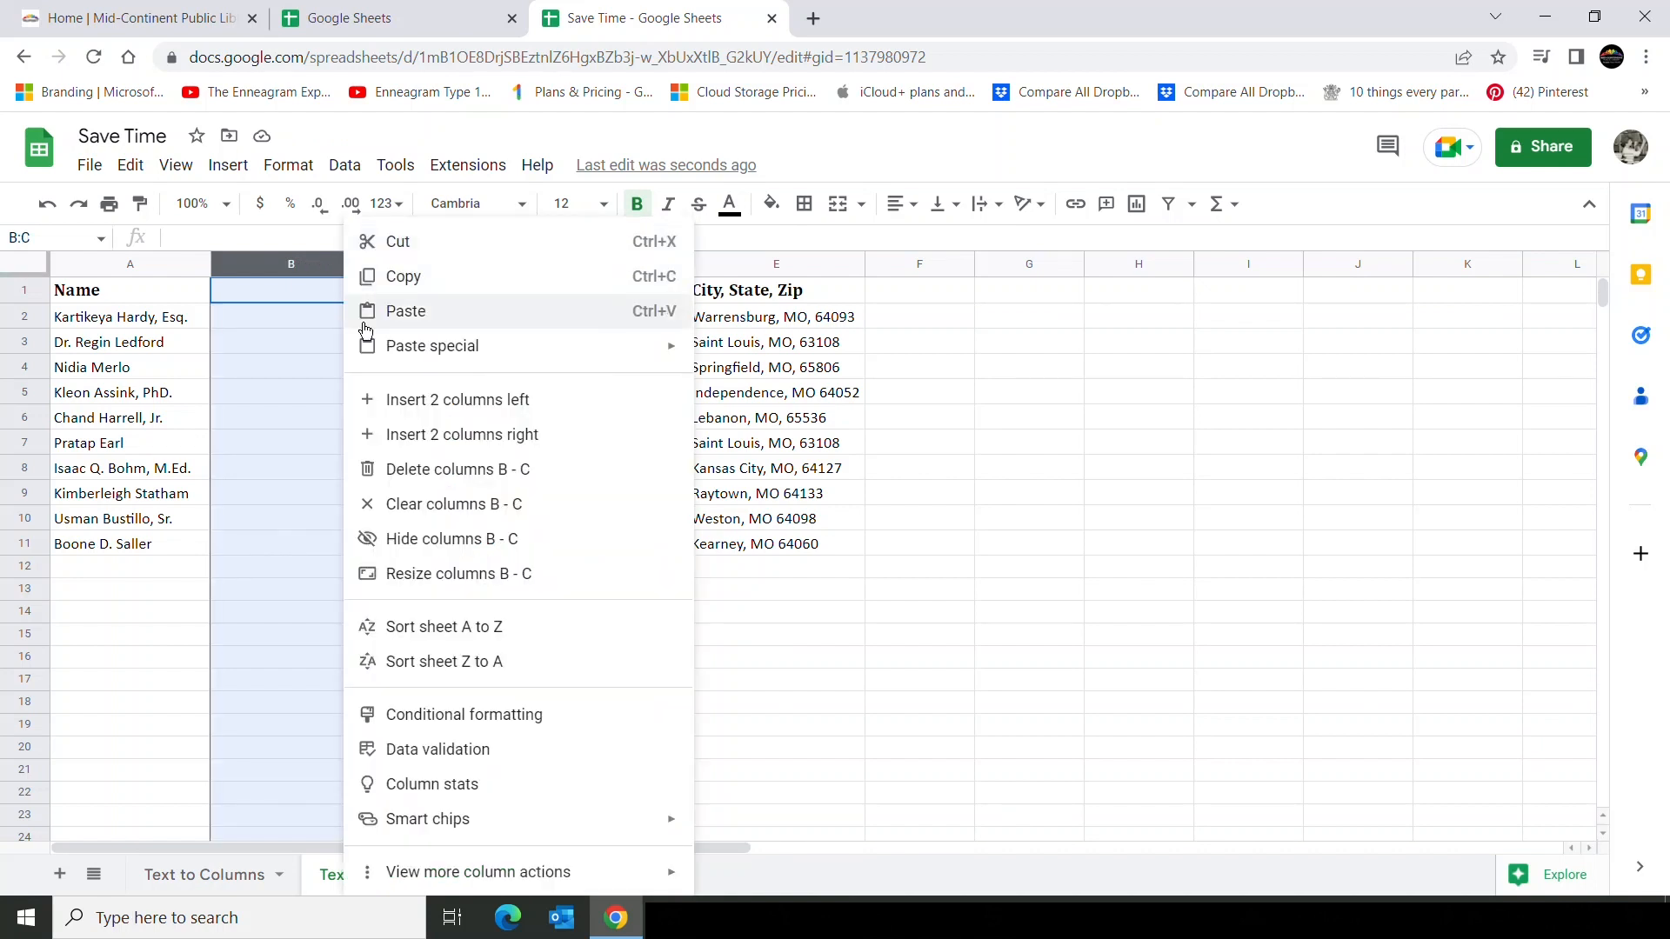
left_click(411, 435)
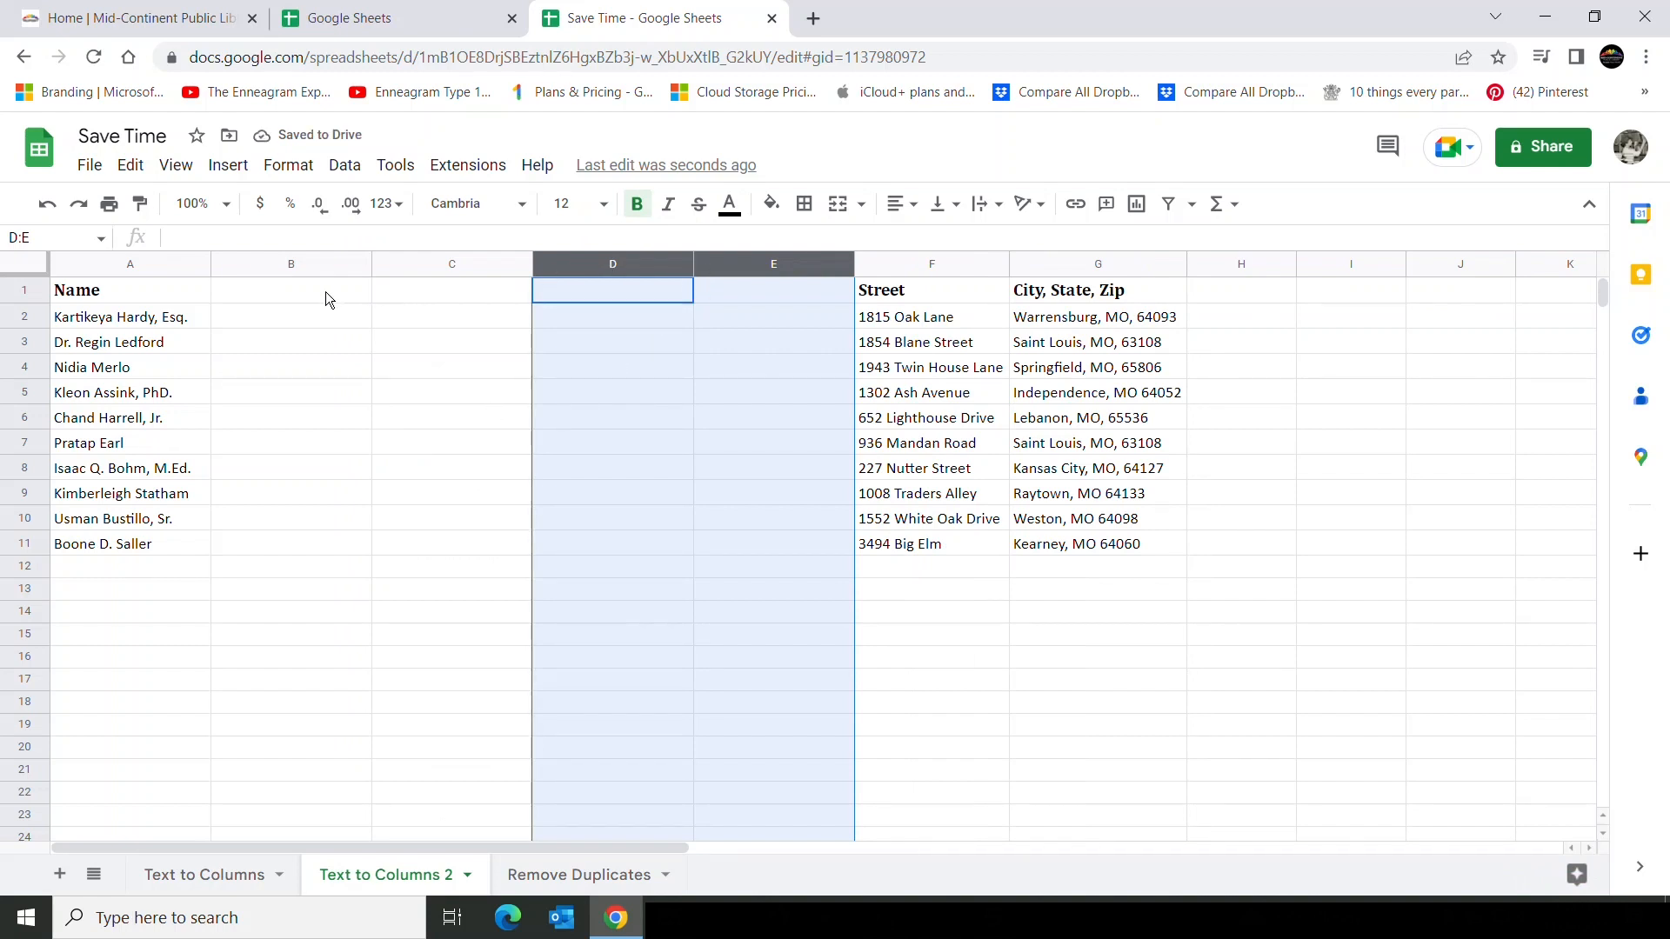
Split the Name column into separate columns using Space as the separator.
left_click(133, 263)
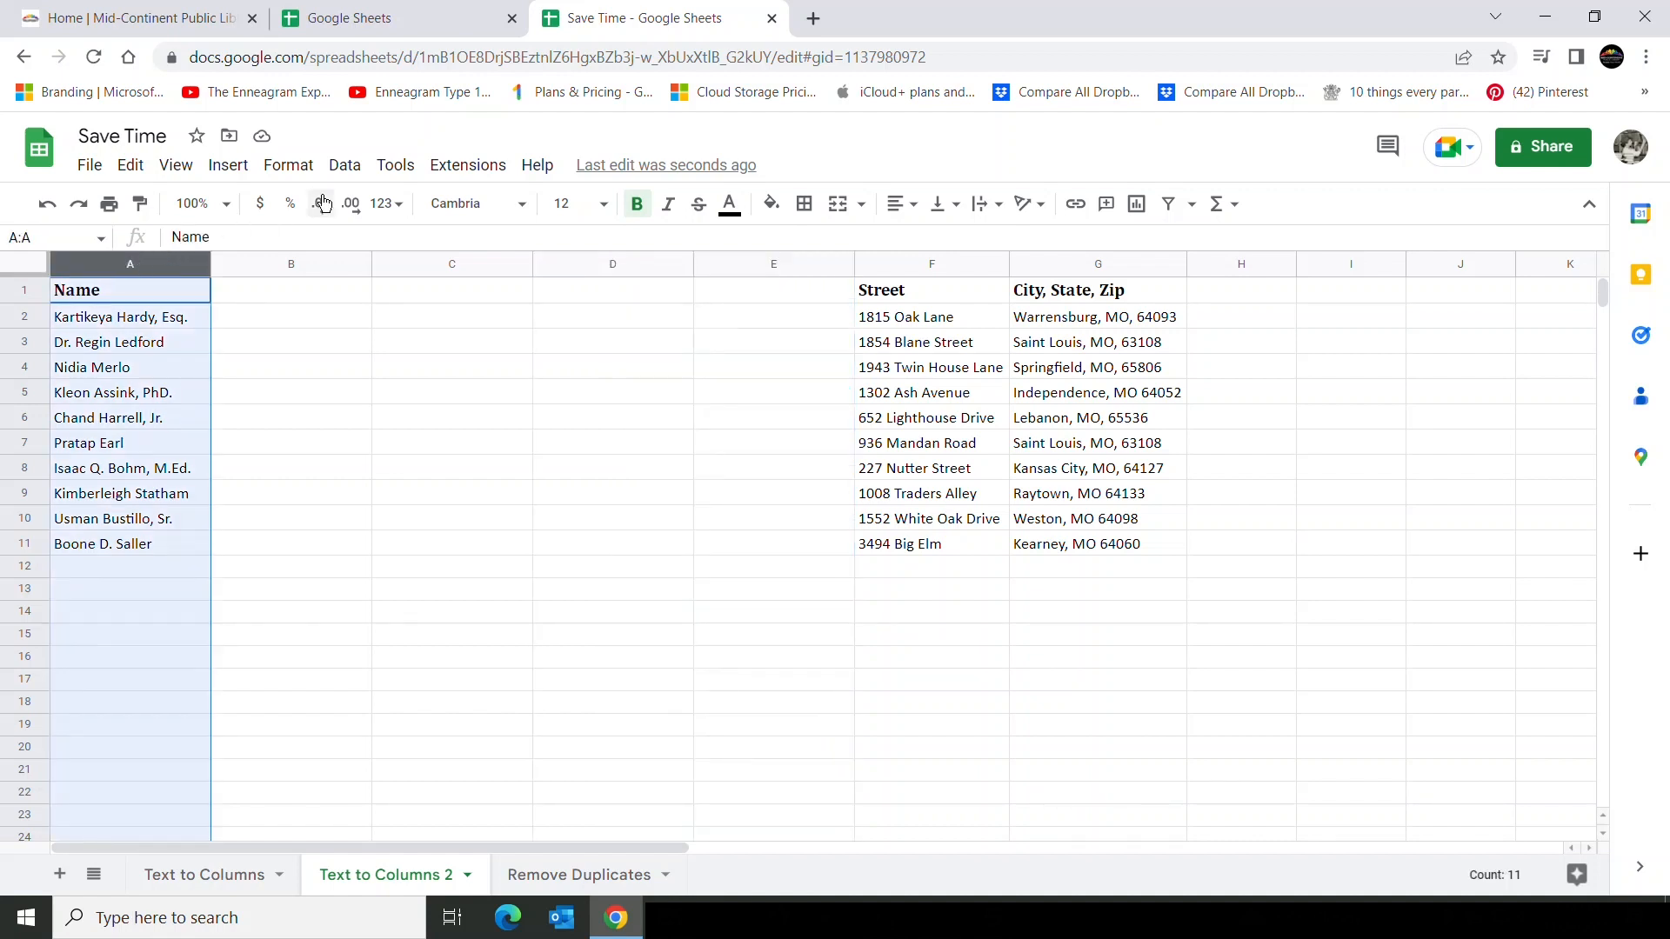
left_click(350, 173)
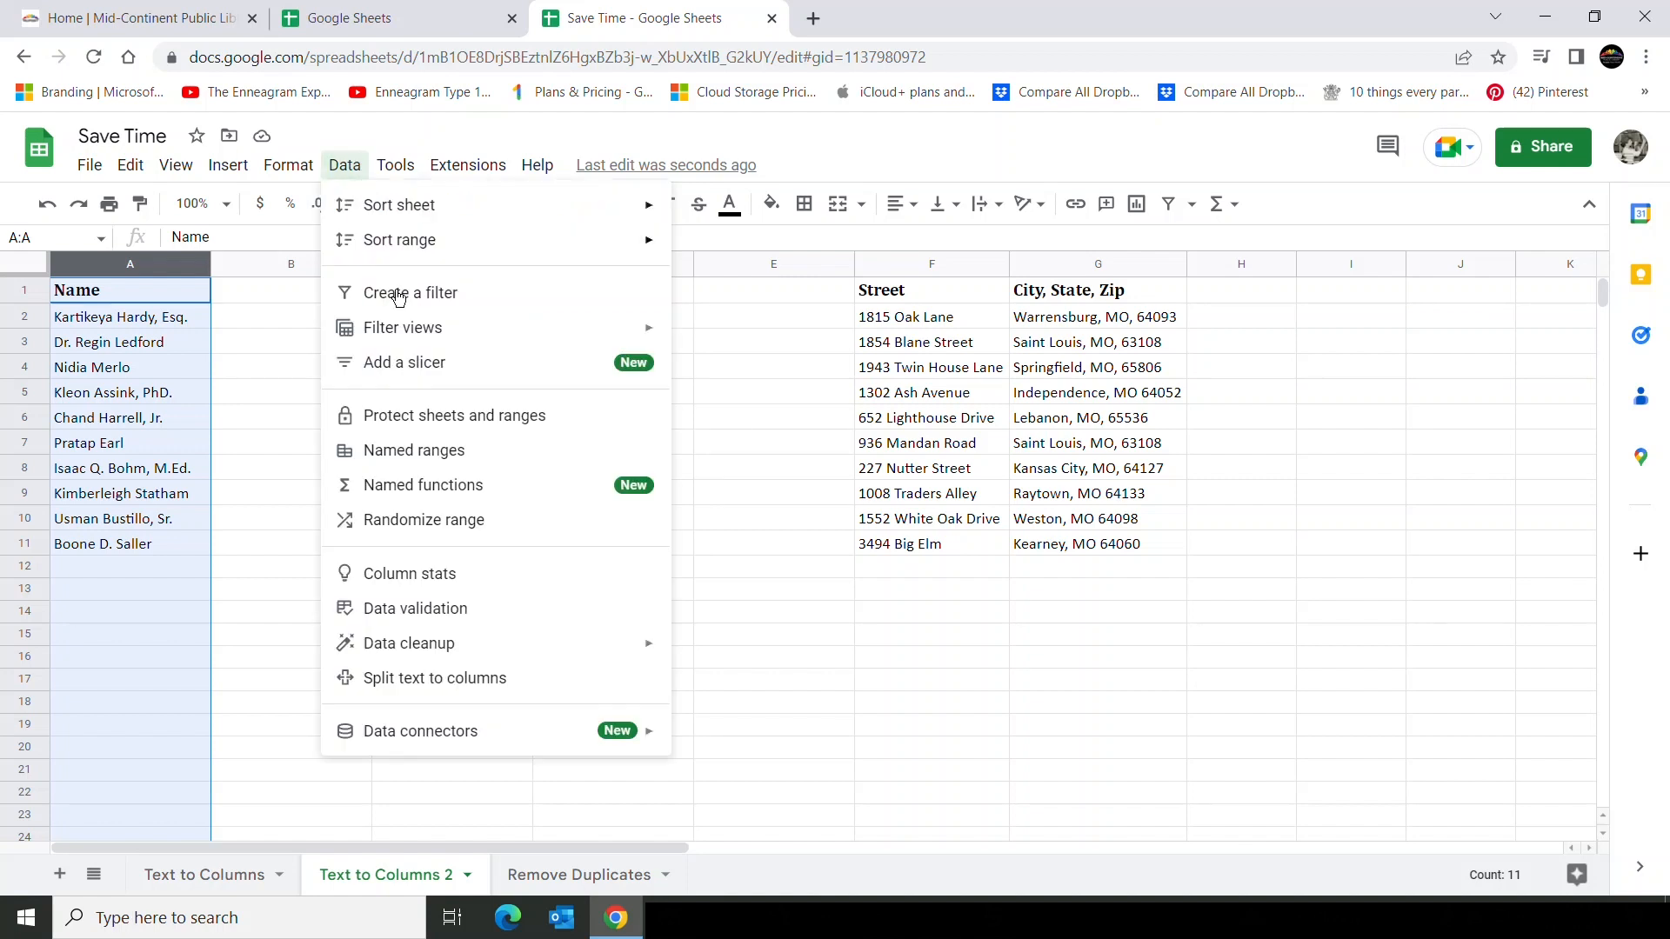
left_click(469, 679)
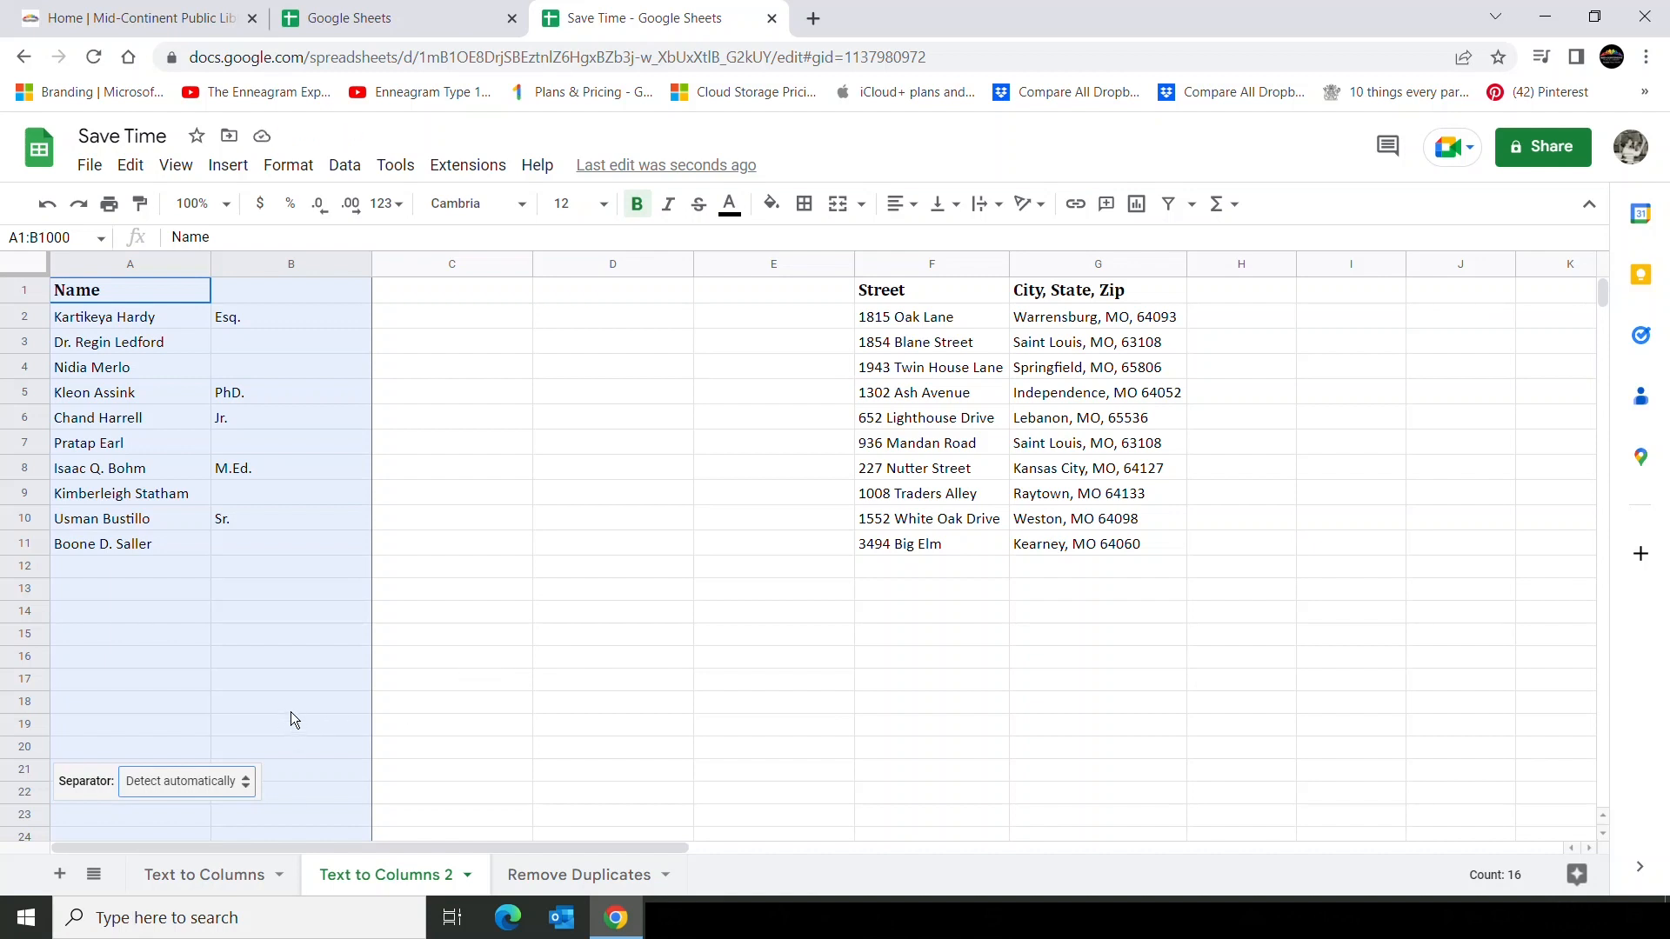
left_click(247, 782)
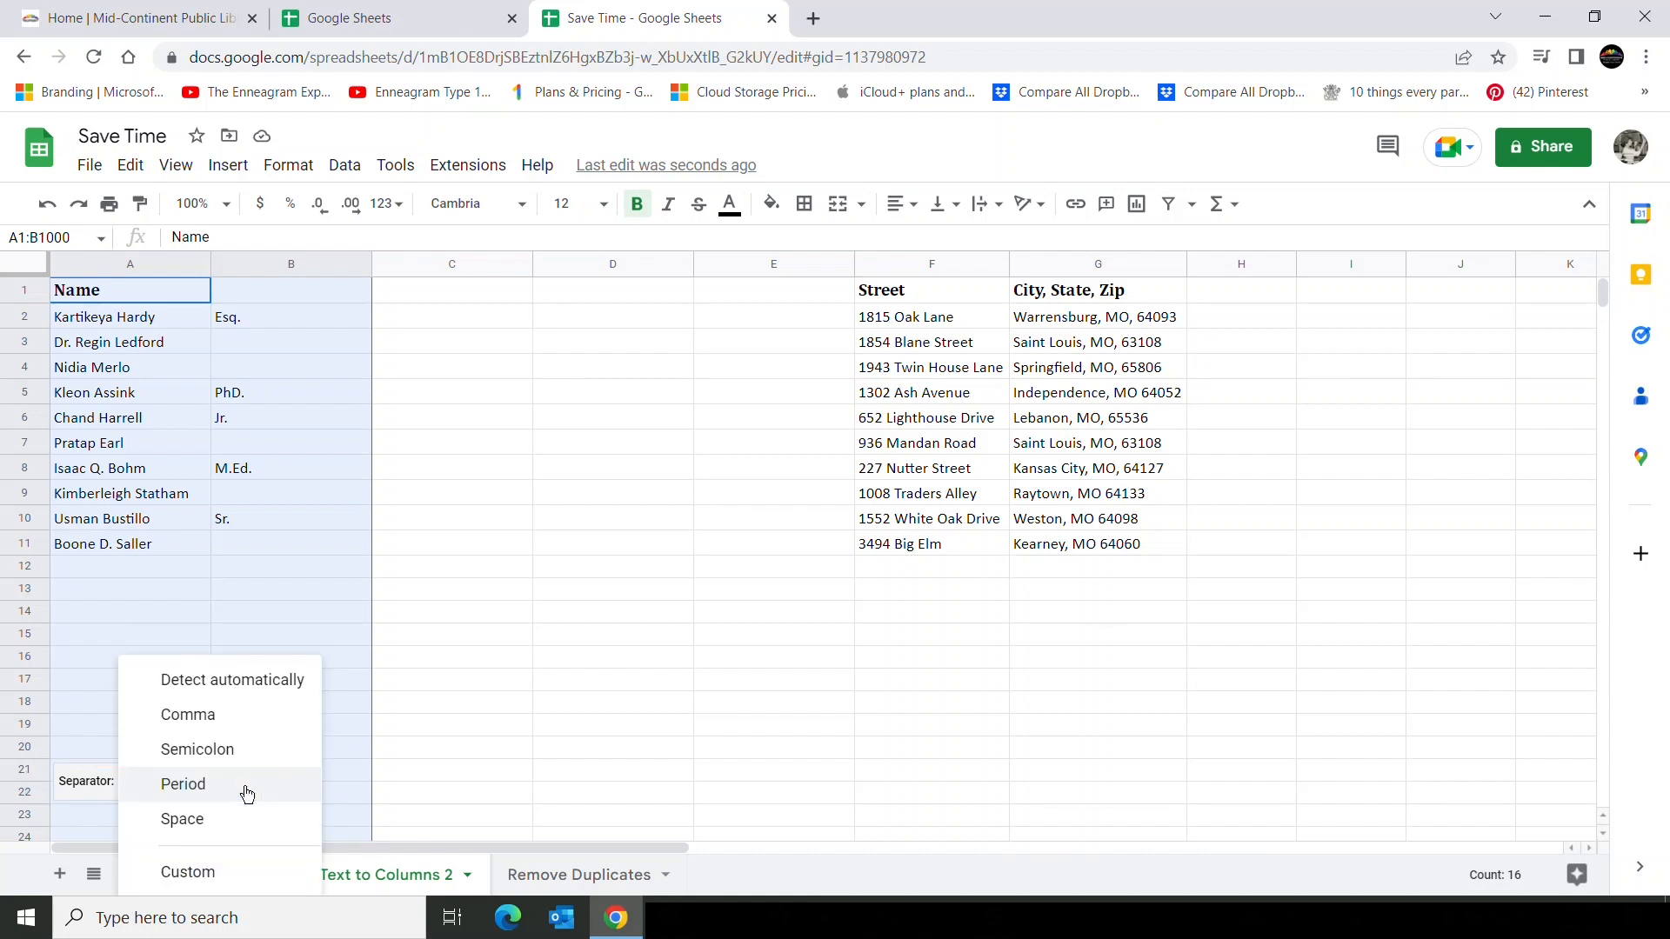
left_click(202, 820)
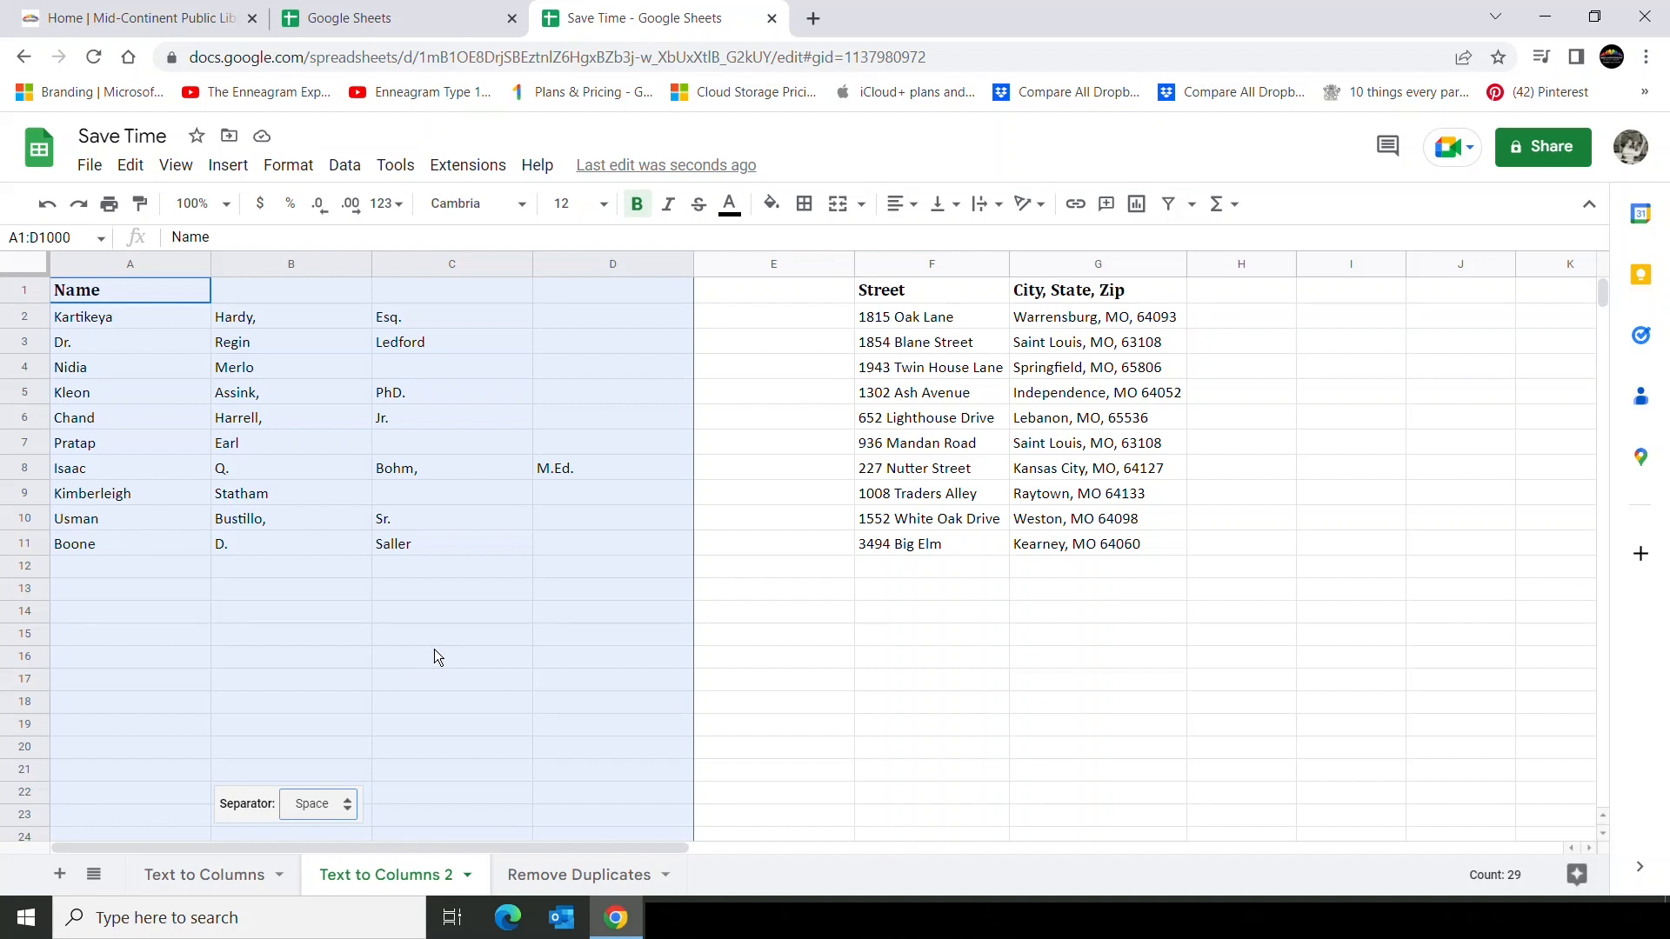
left_click(717, 306)
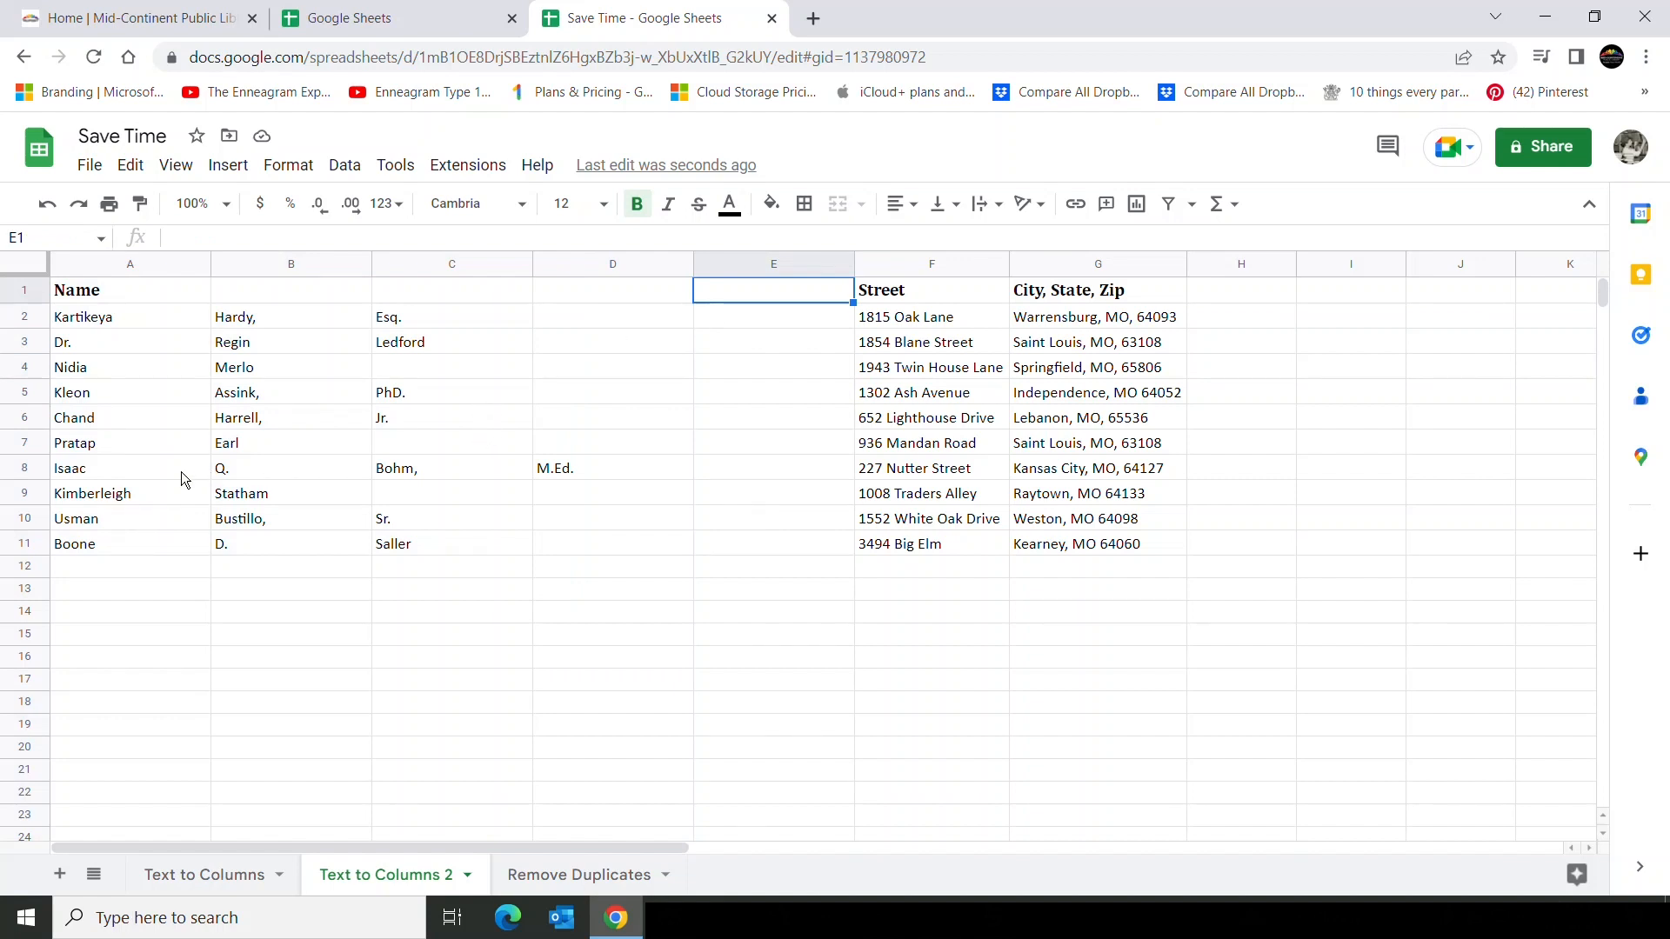
Realign the split names: move row 8's parts to B8:E8, row 2's last name and suffix to D2:E2, and its first name to B2.
left_click_drag(176, 468, 719, 467)
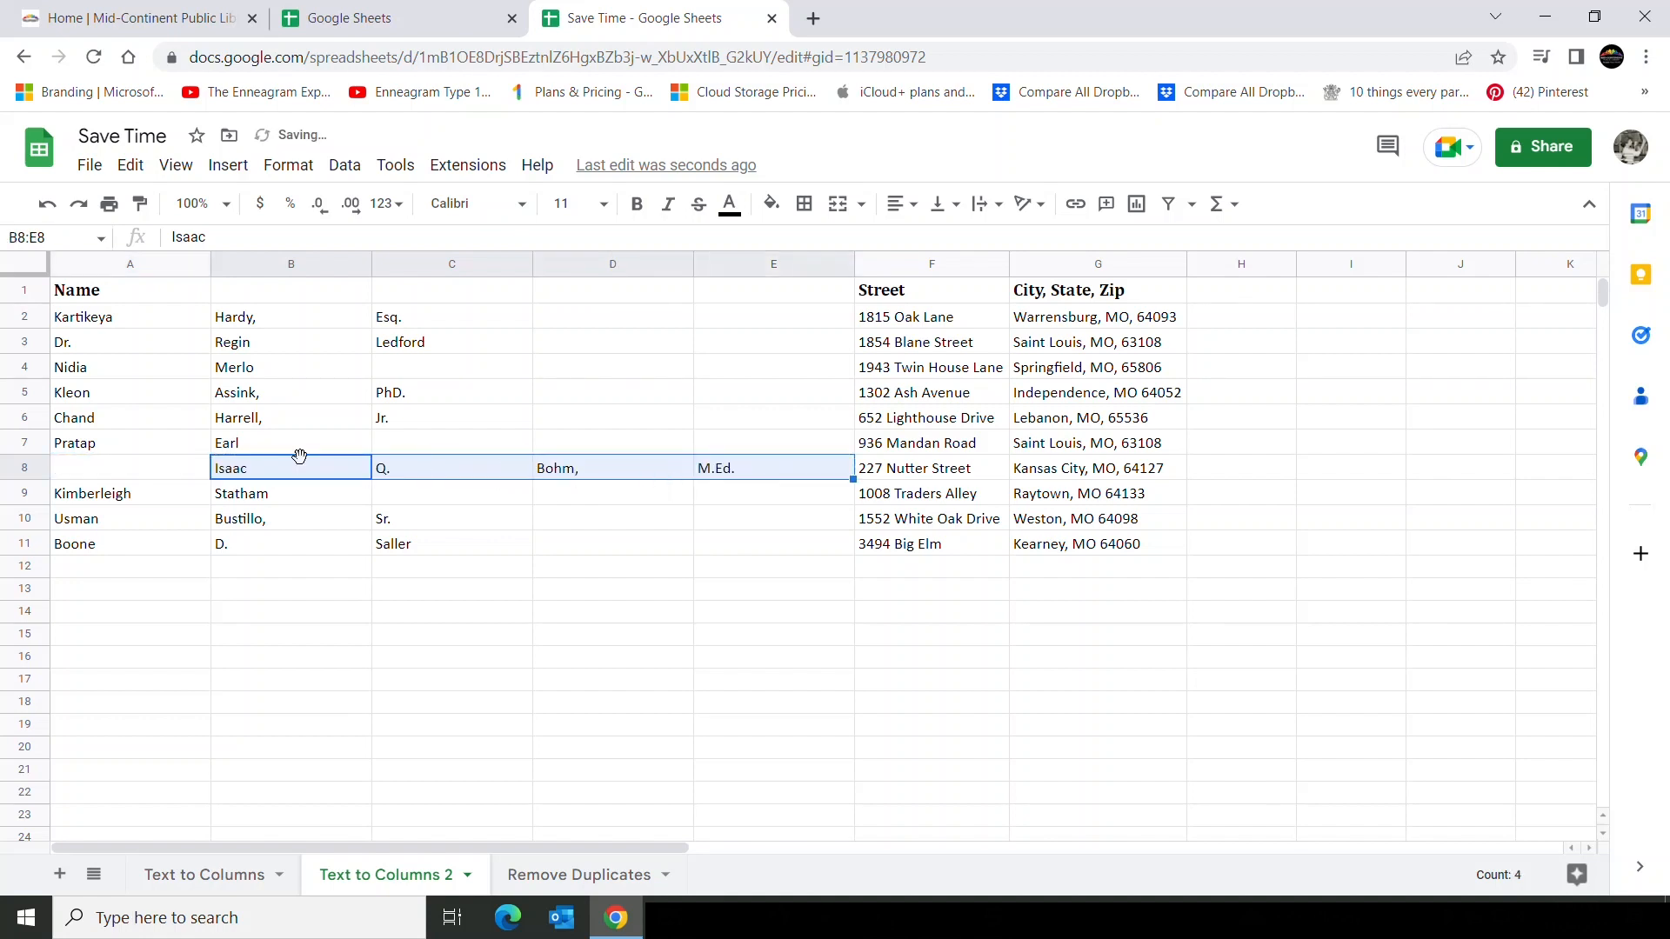
left_click(106, 466)
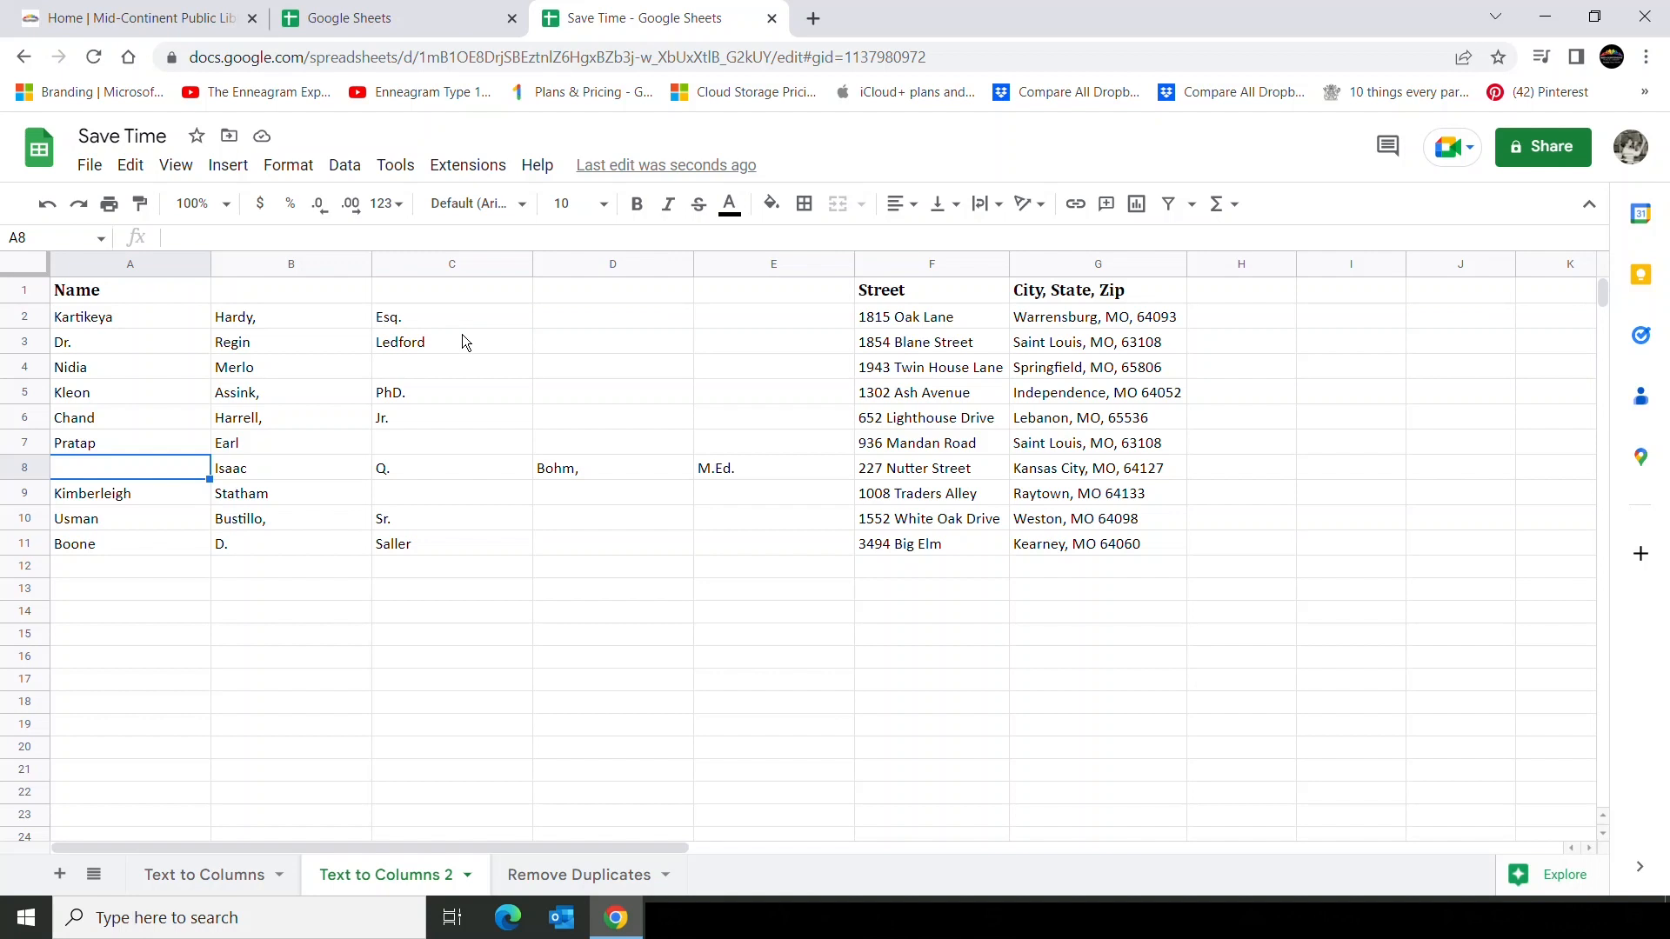
left_click_drag(261, 319, 415, 318)
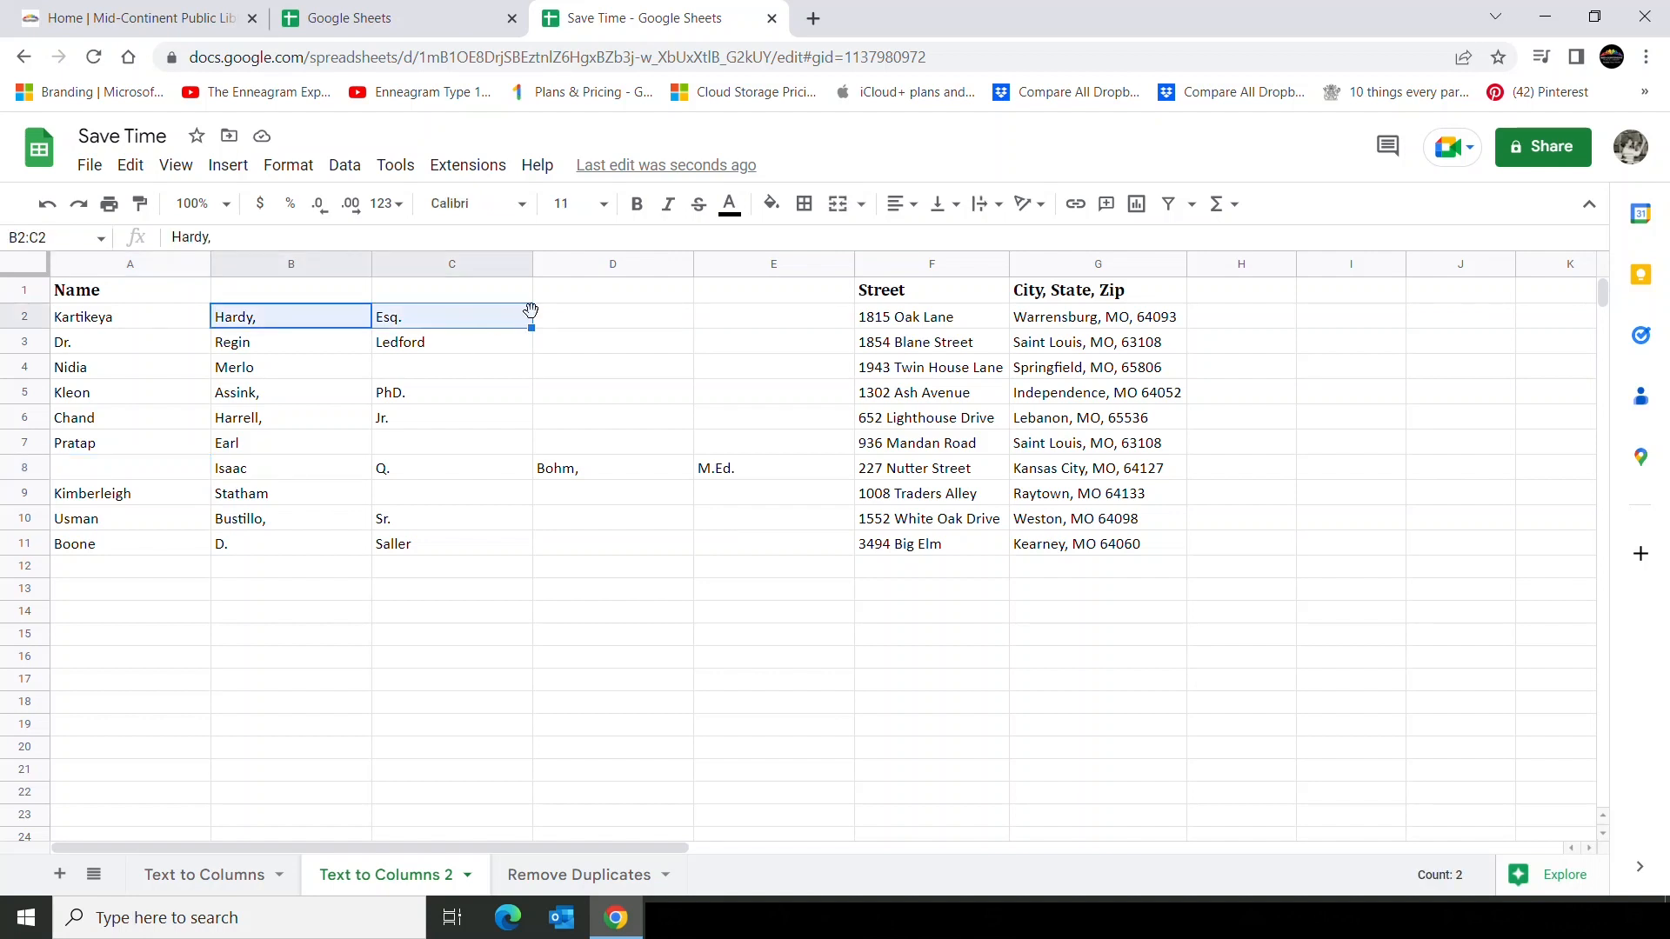
left_click_drag(529, 318, 703, 315)
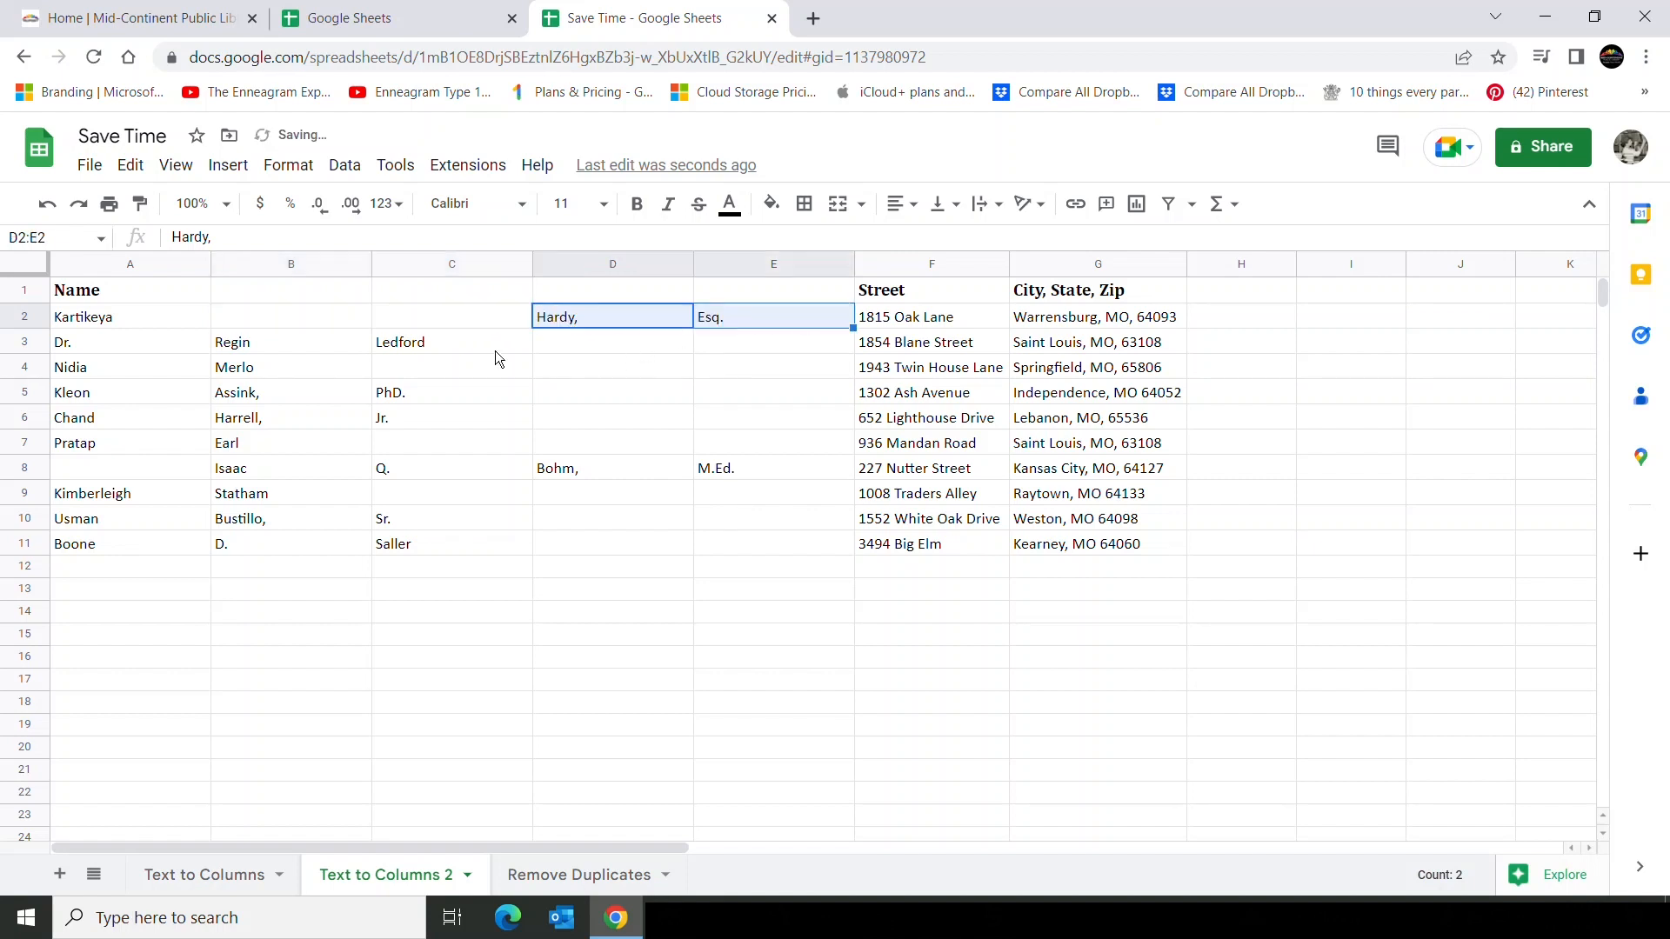
left_click(139, 322)
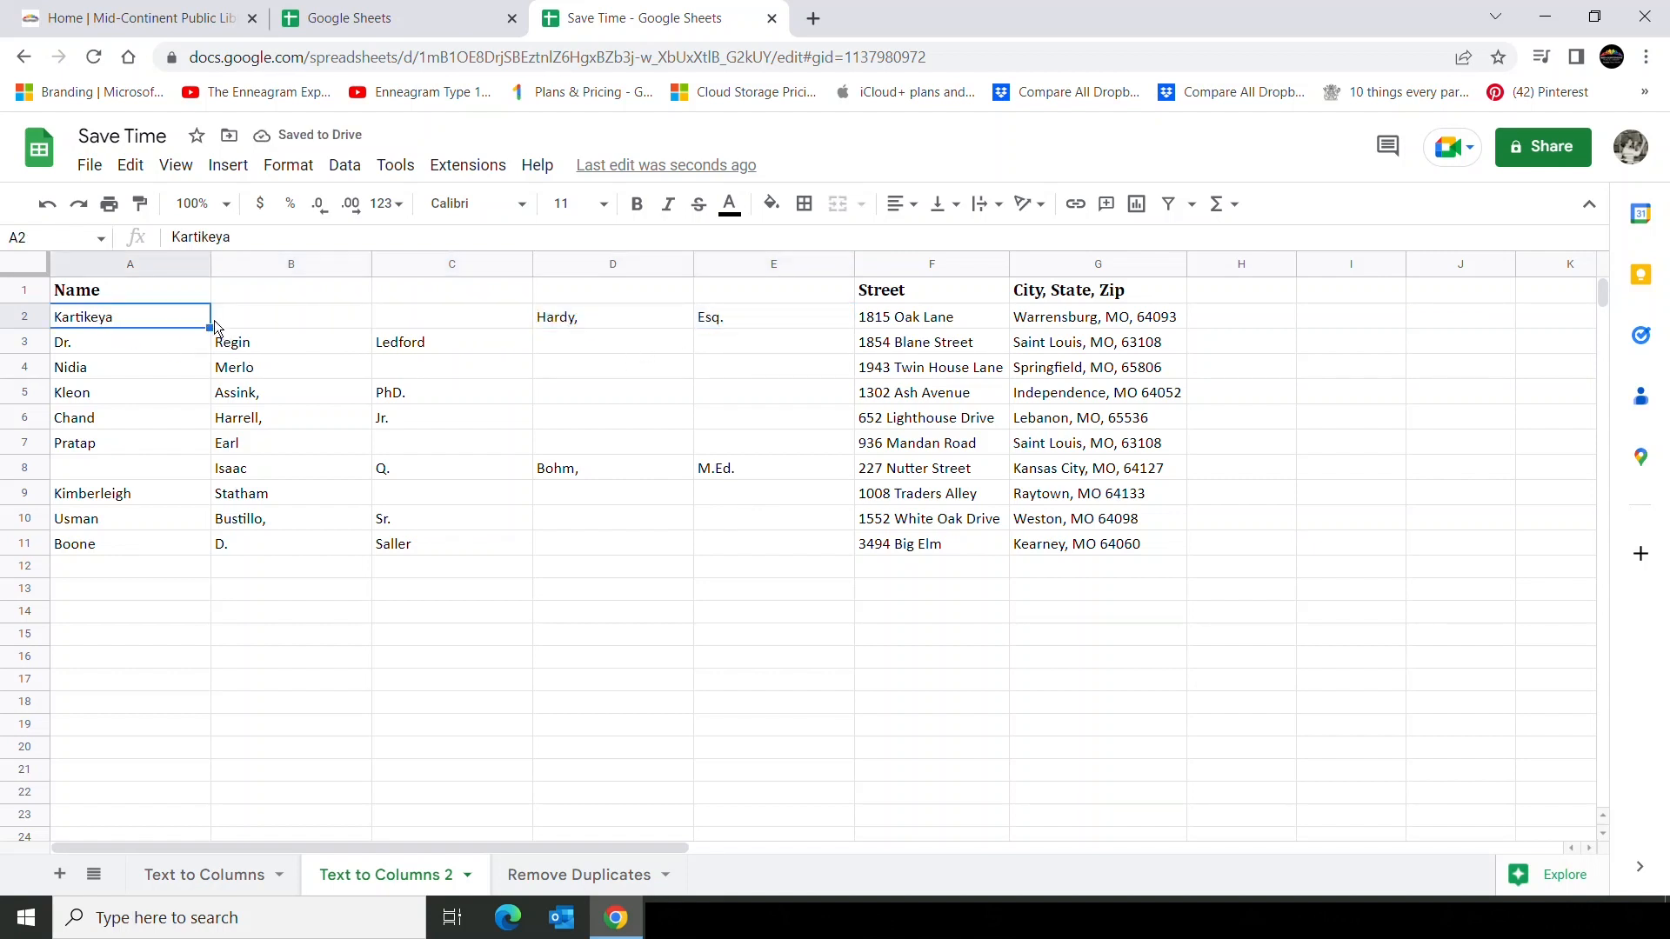
left_click_drag(208, 319, 257, 322)
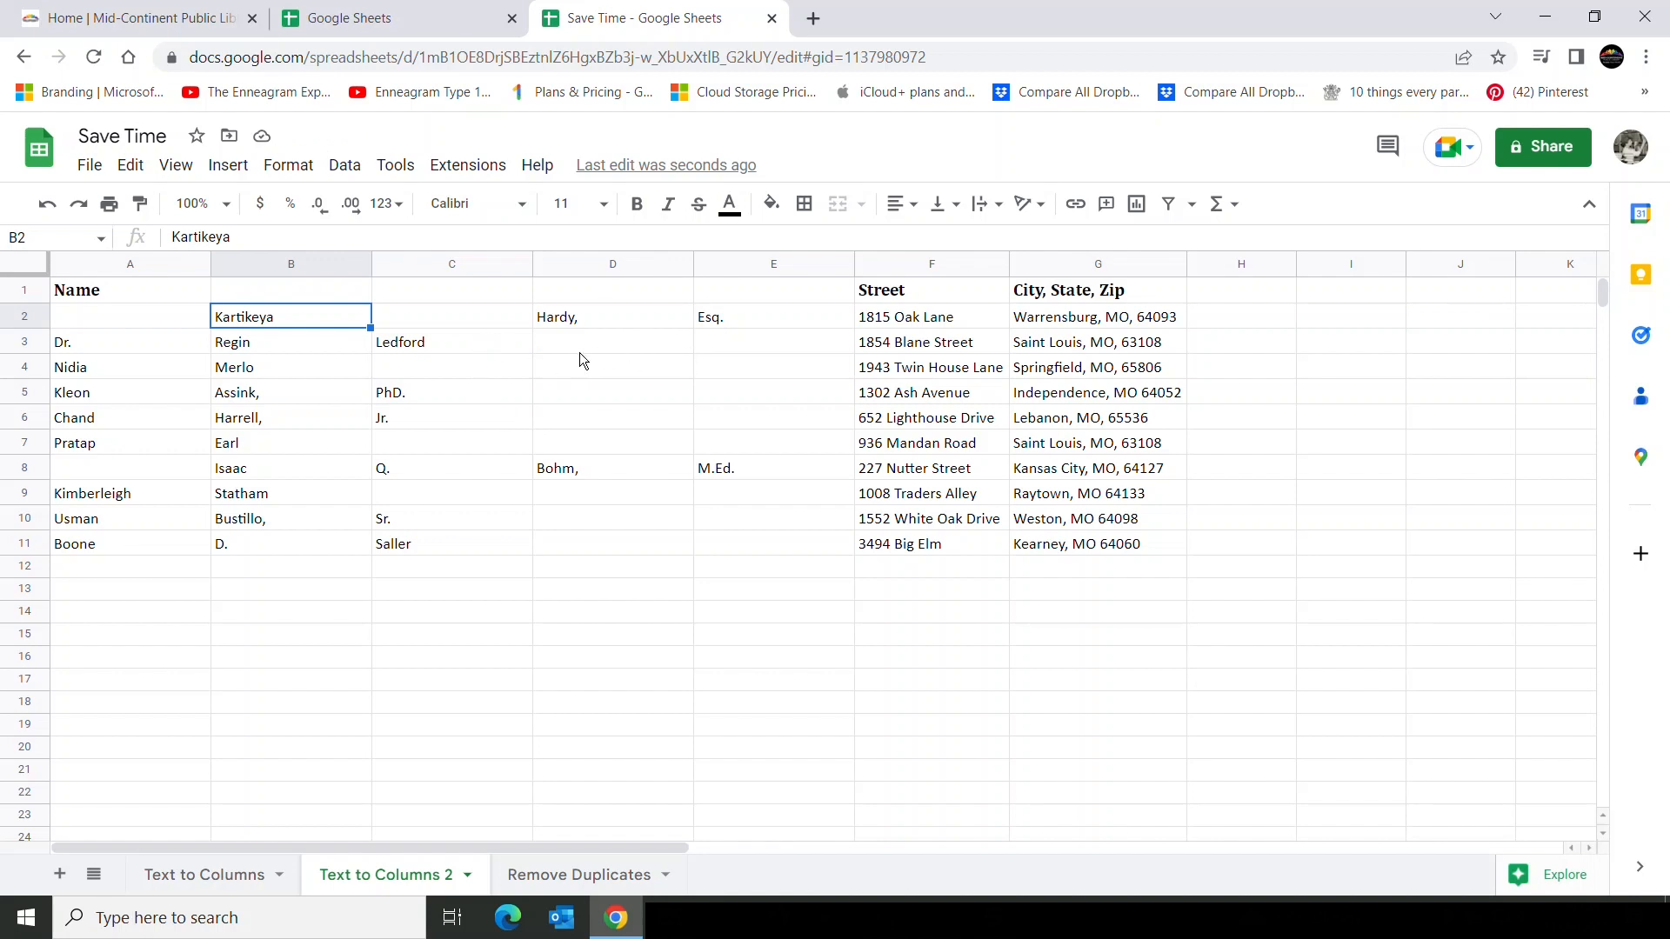
Move row 3's last name to D3, and place row 4's first name in B4 and last name in D4.
left_click(431, 342)
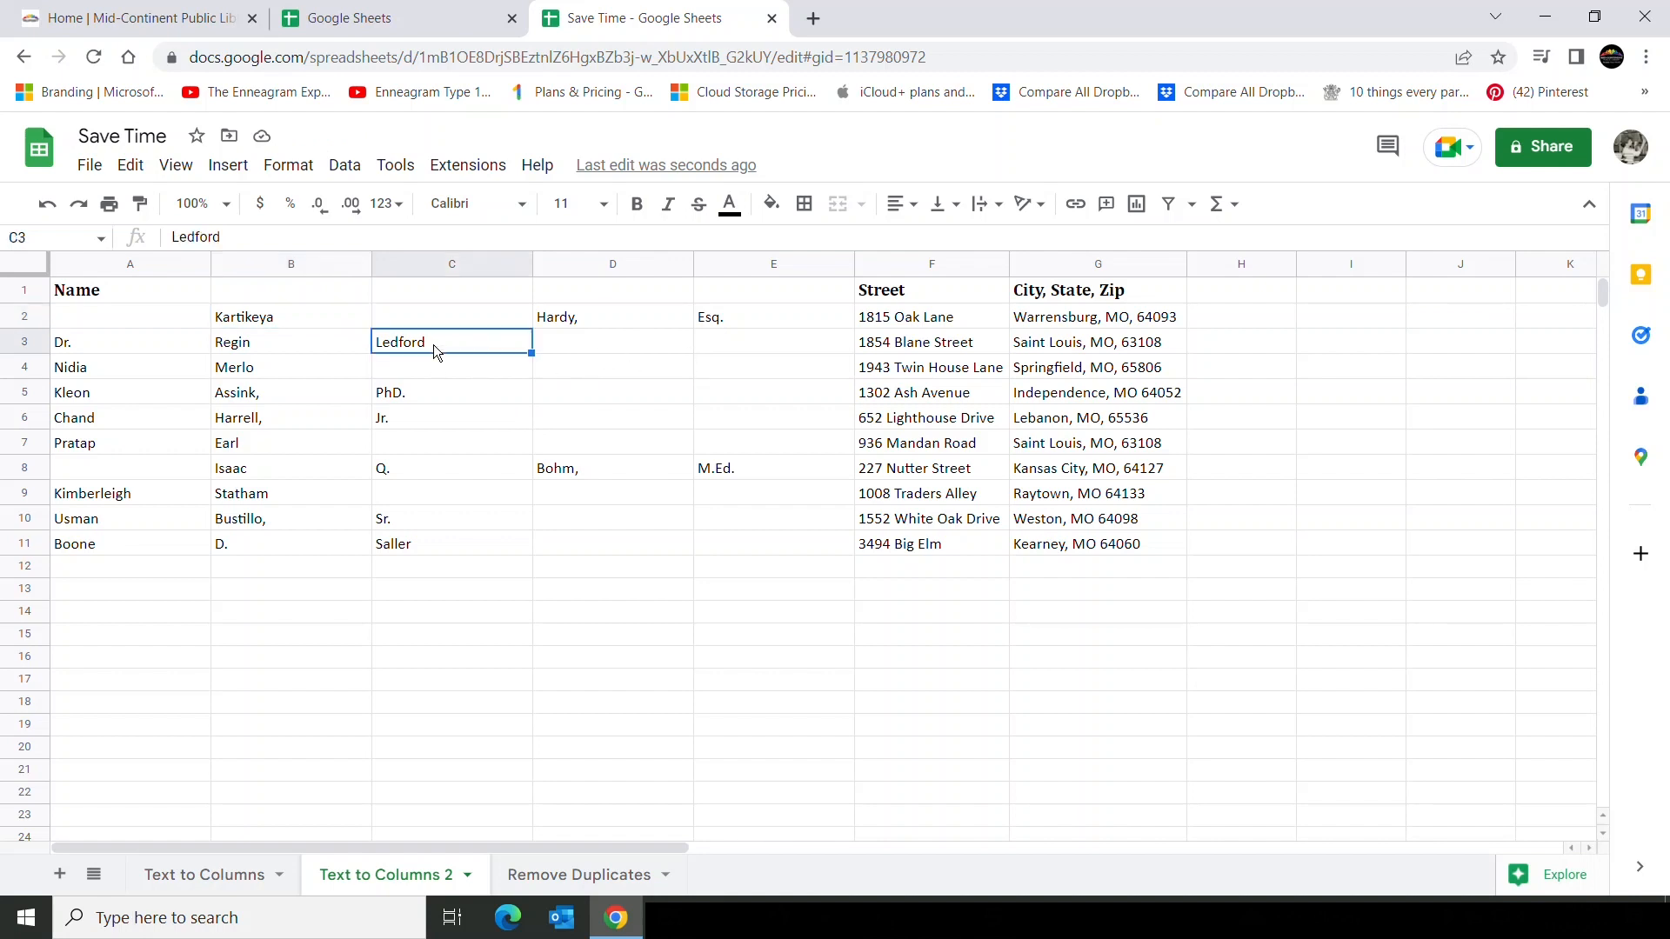
left_click_drag(532, 352, 571, 344)
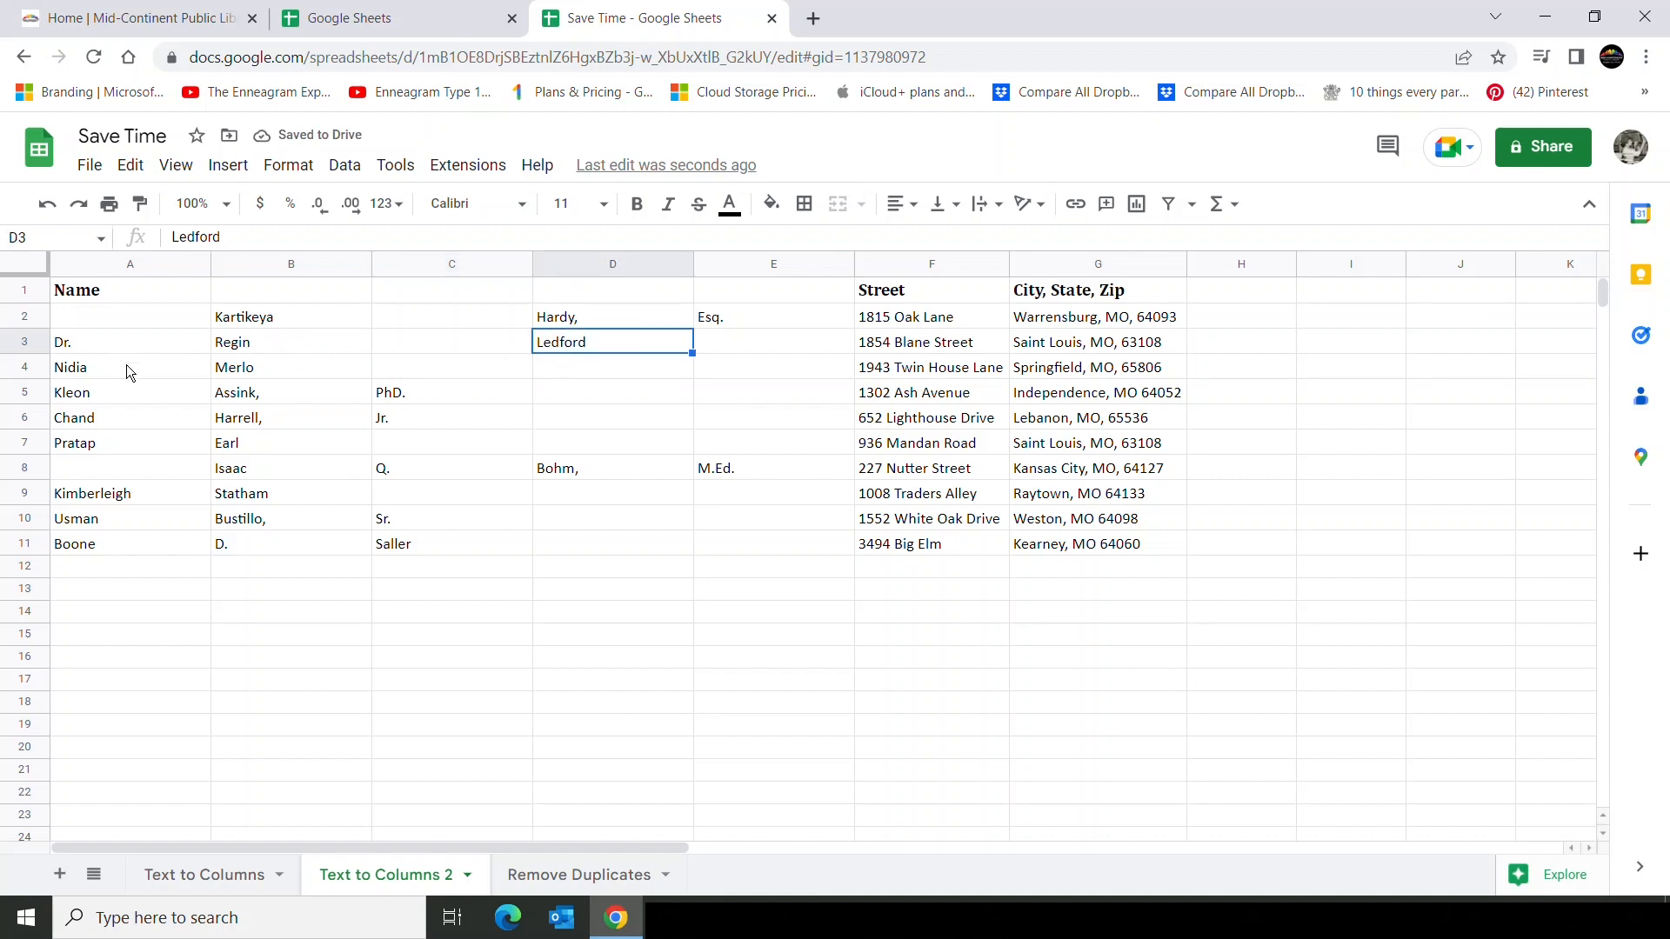
left_click_drag(127, 364, 498, 371)
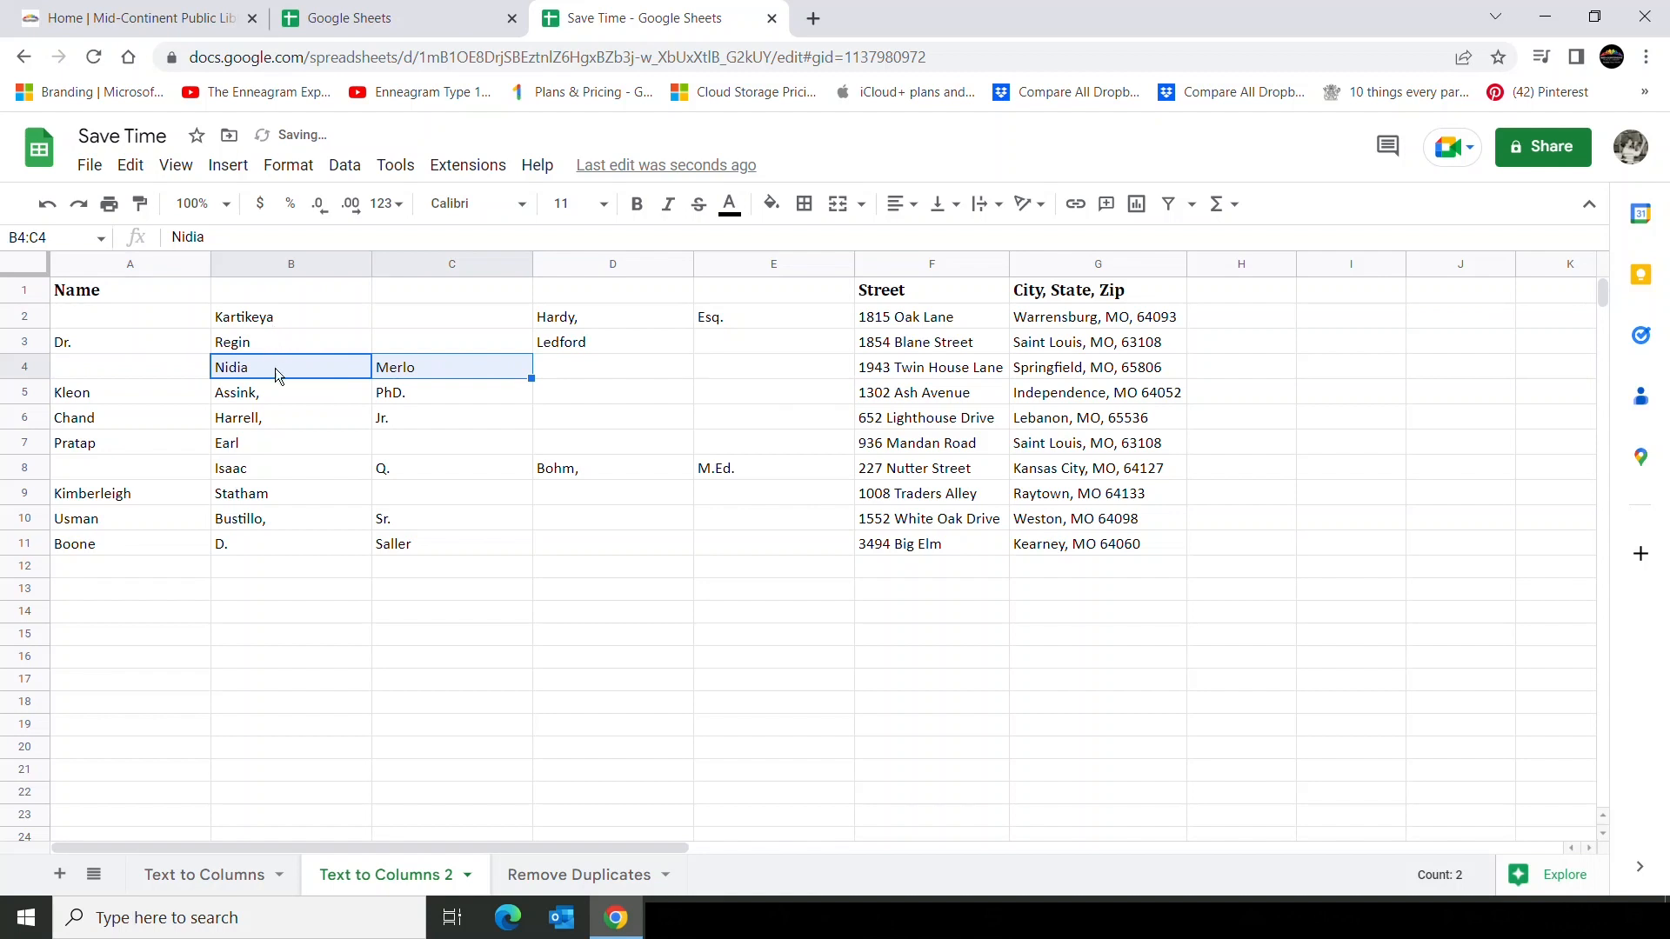
left_click(450, 369)
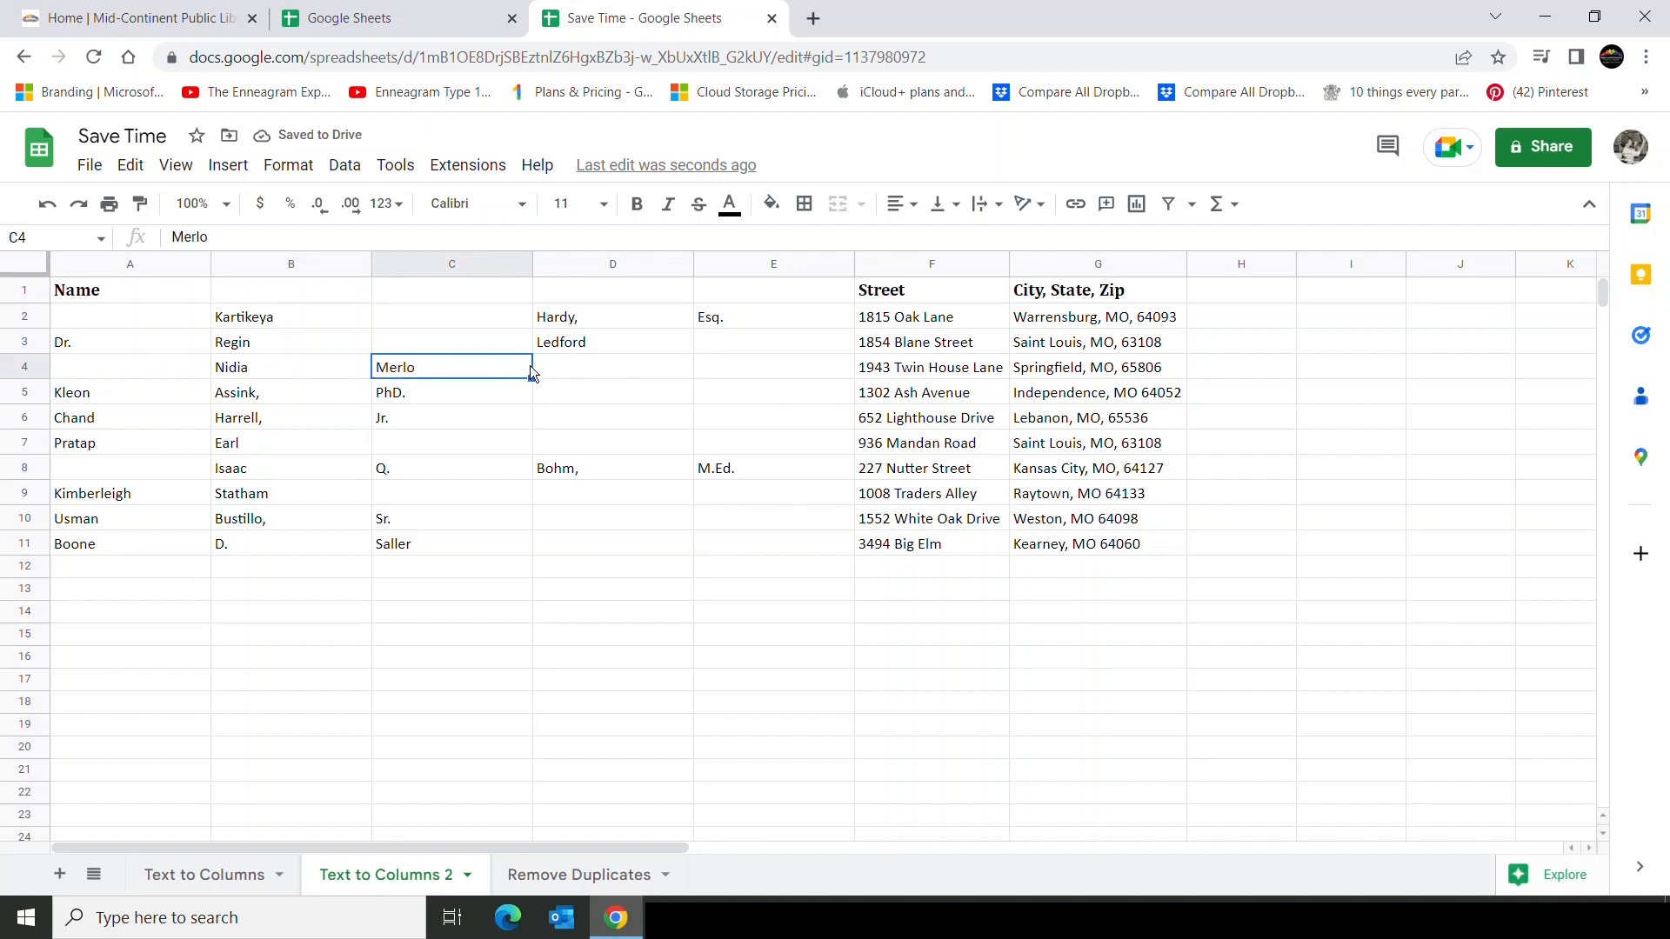
left_click_drag(530, 367, 559, 365)
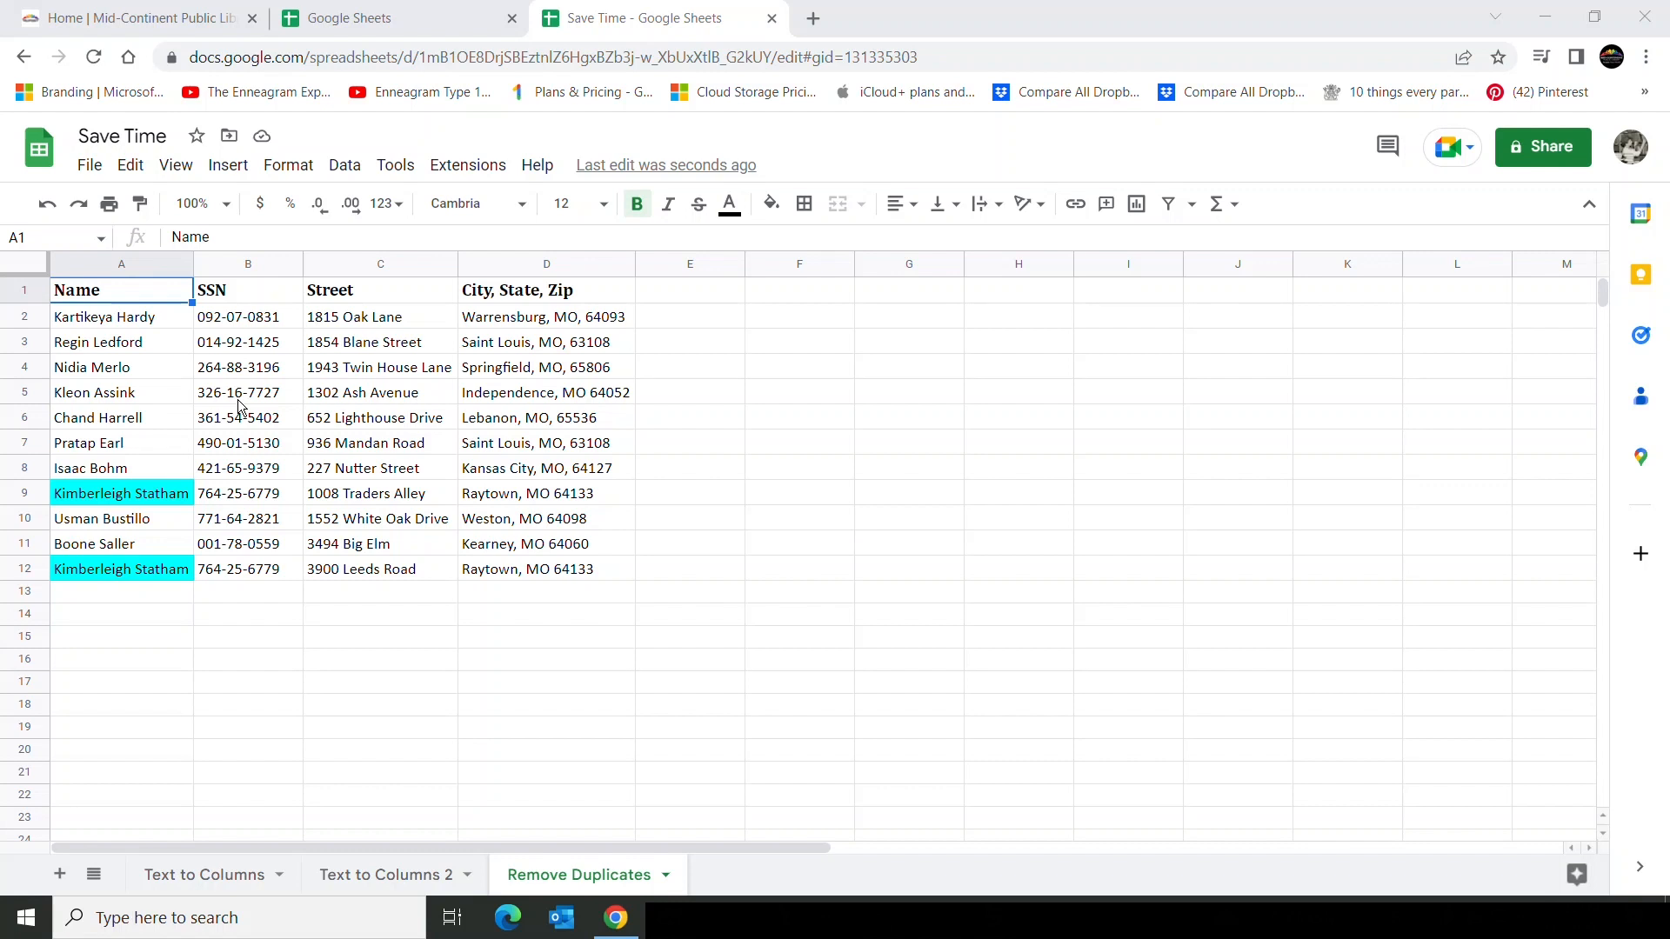
Examine the Remove Duplicates table in A1:D12, comparing the SSN and street entries of the highlighted records in rows 9 and 12.
left_click(239, 402)
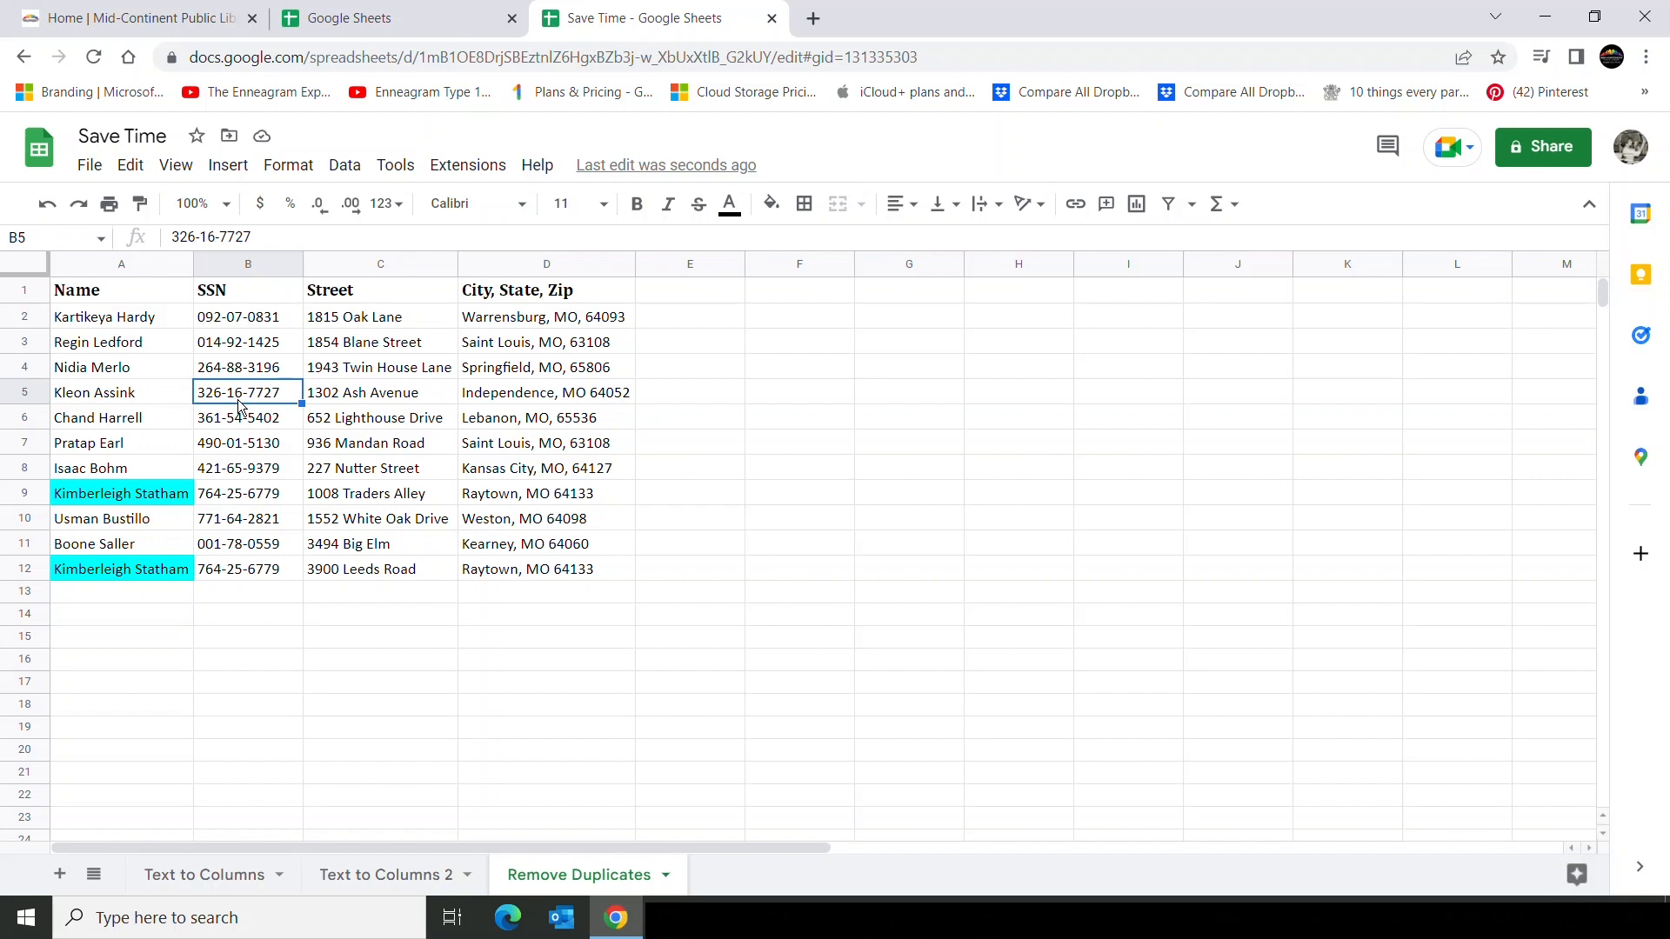
left_click(125, 292)
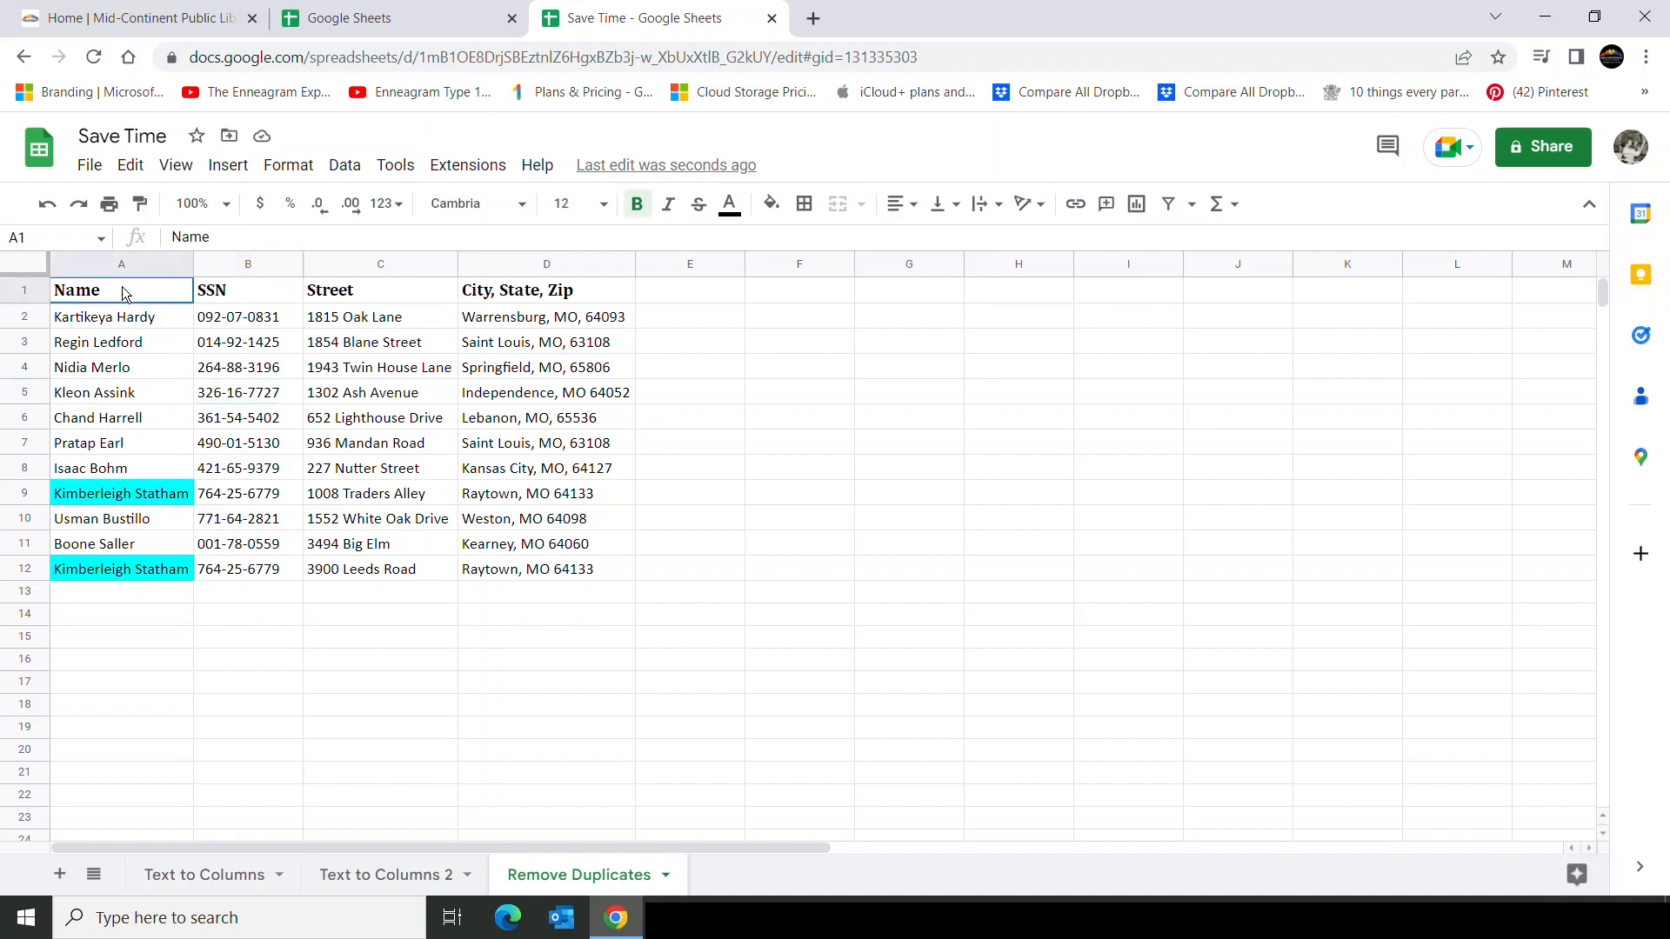
left_click_drag(126, 292, 539, 579)
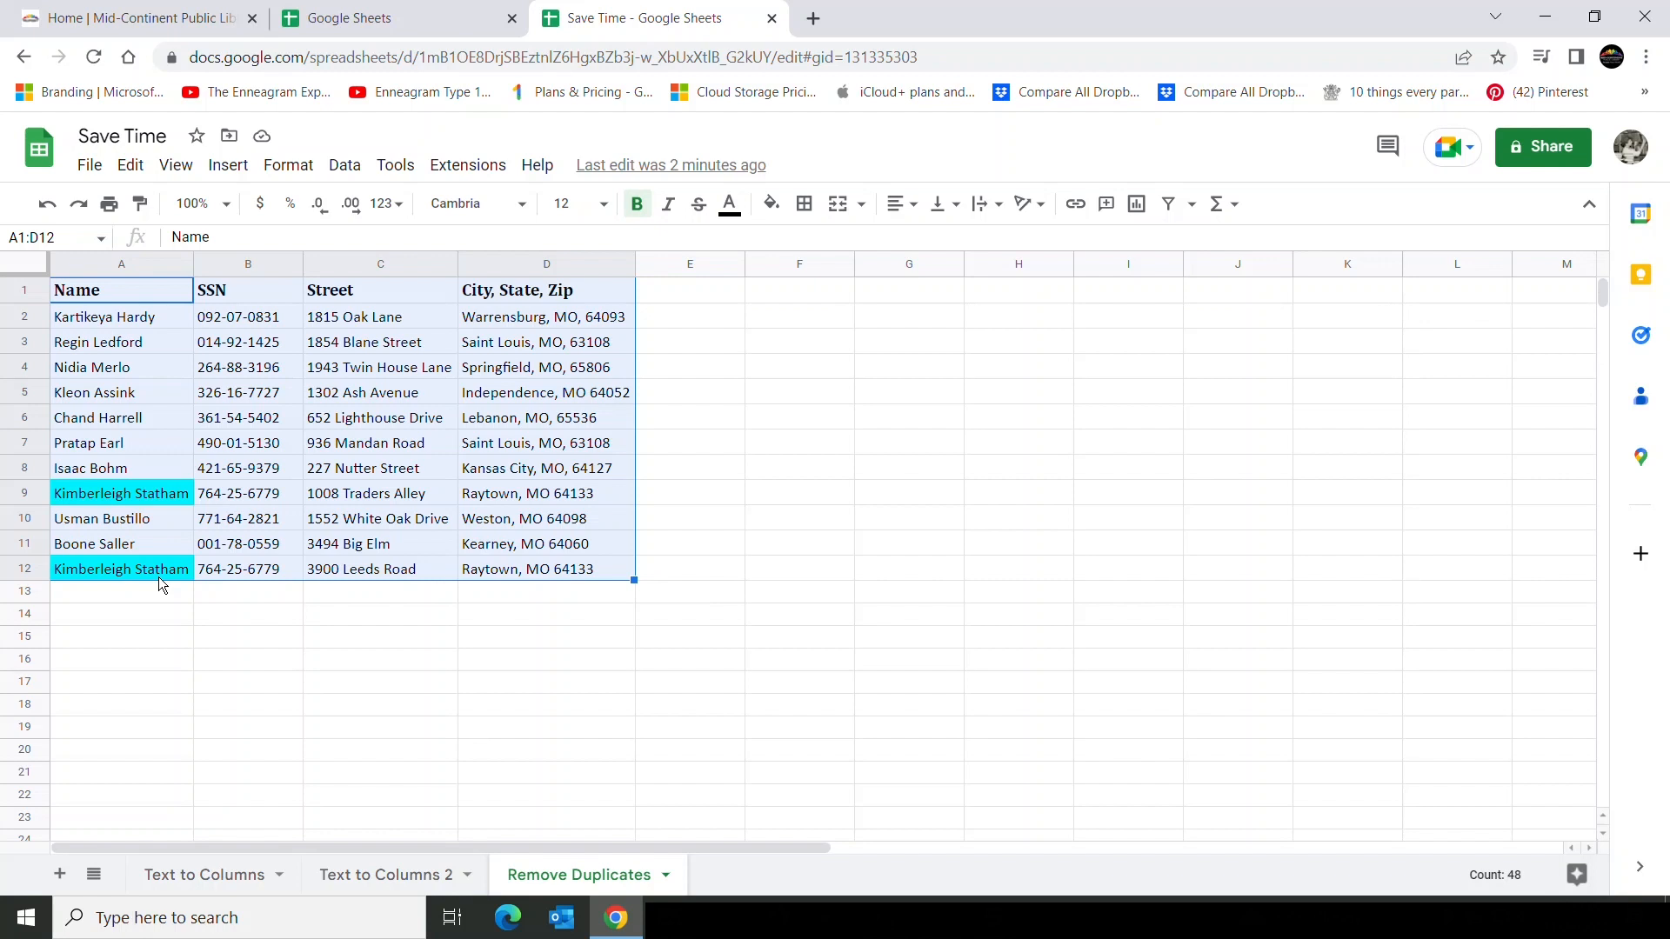
left_click(283, 494)
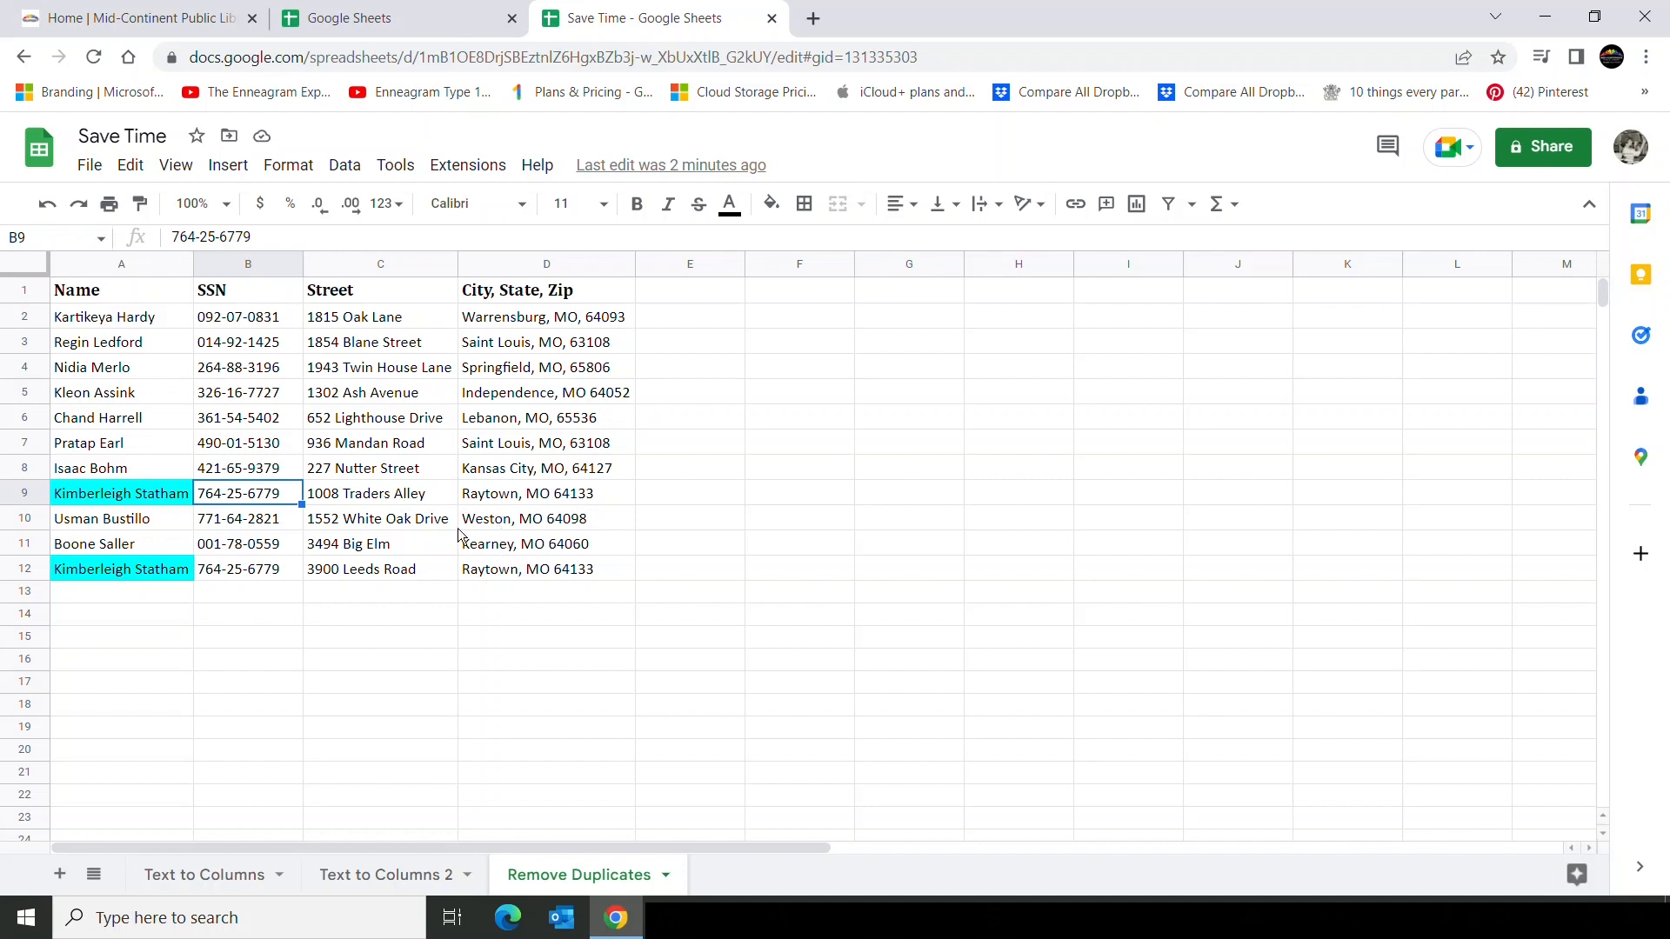
left_click(403, 497)
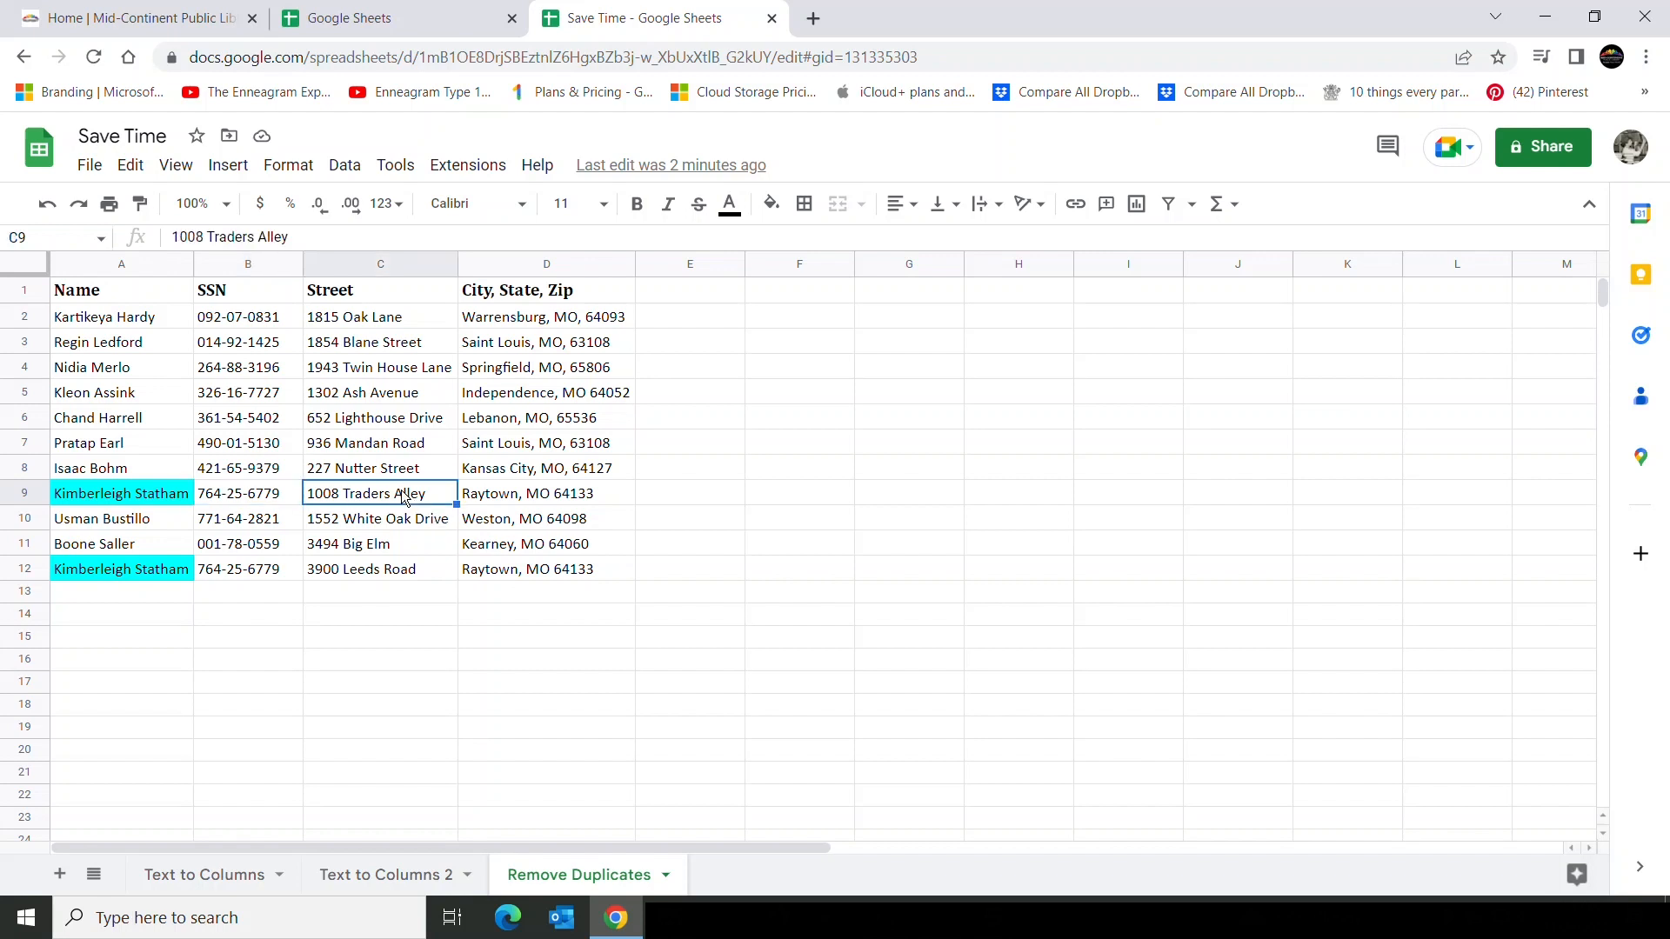
left_click(419, 569)
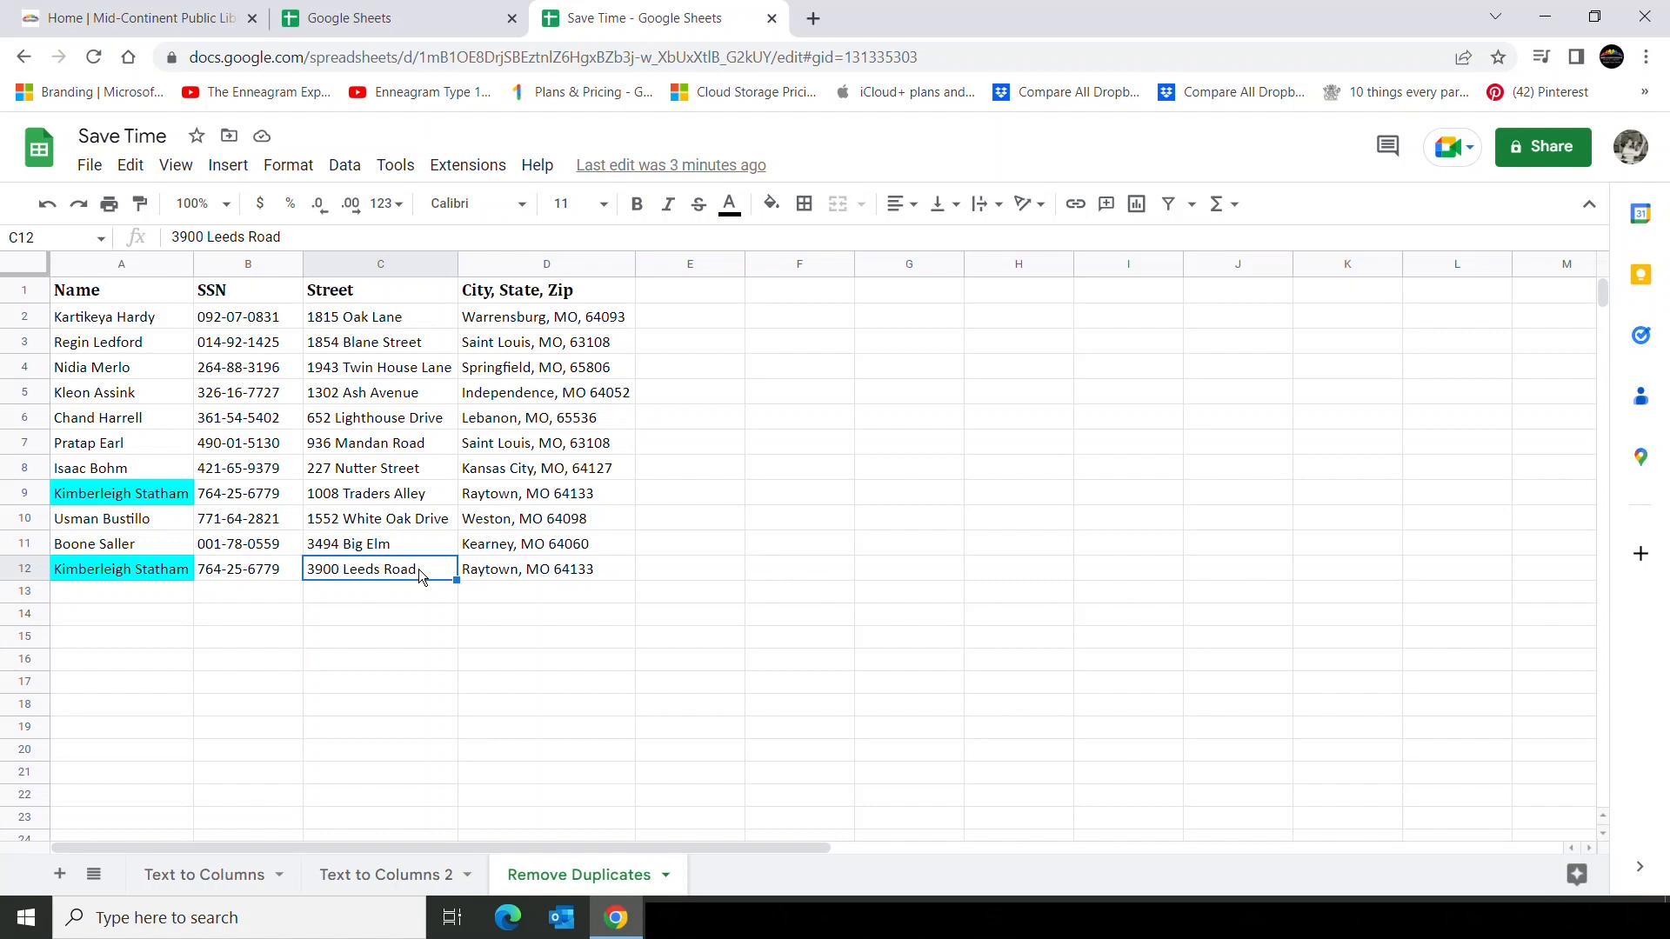
Try to remove duplicates from A1:D12, treating the first row as a header and comparing only the Name, SSN and Street columns.
left_click(98, 300)
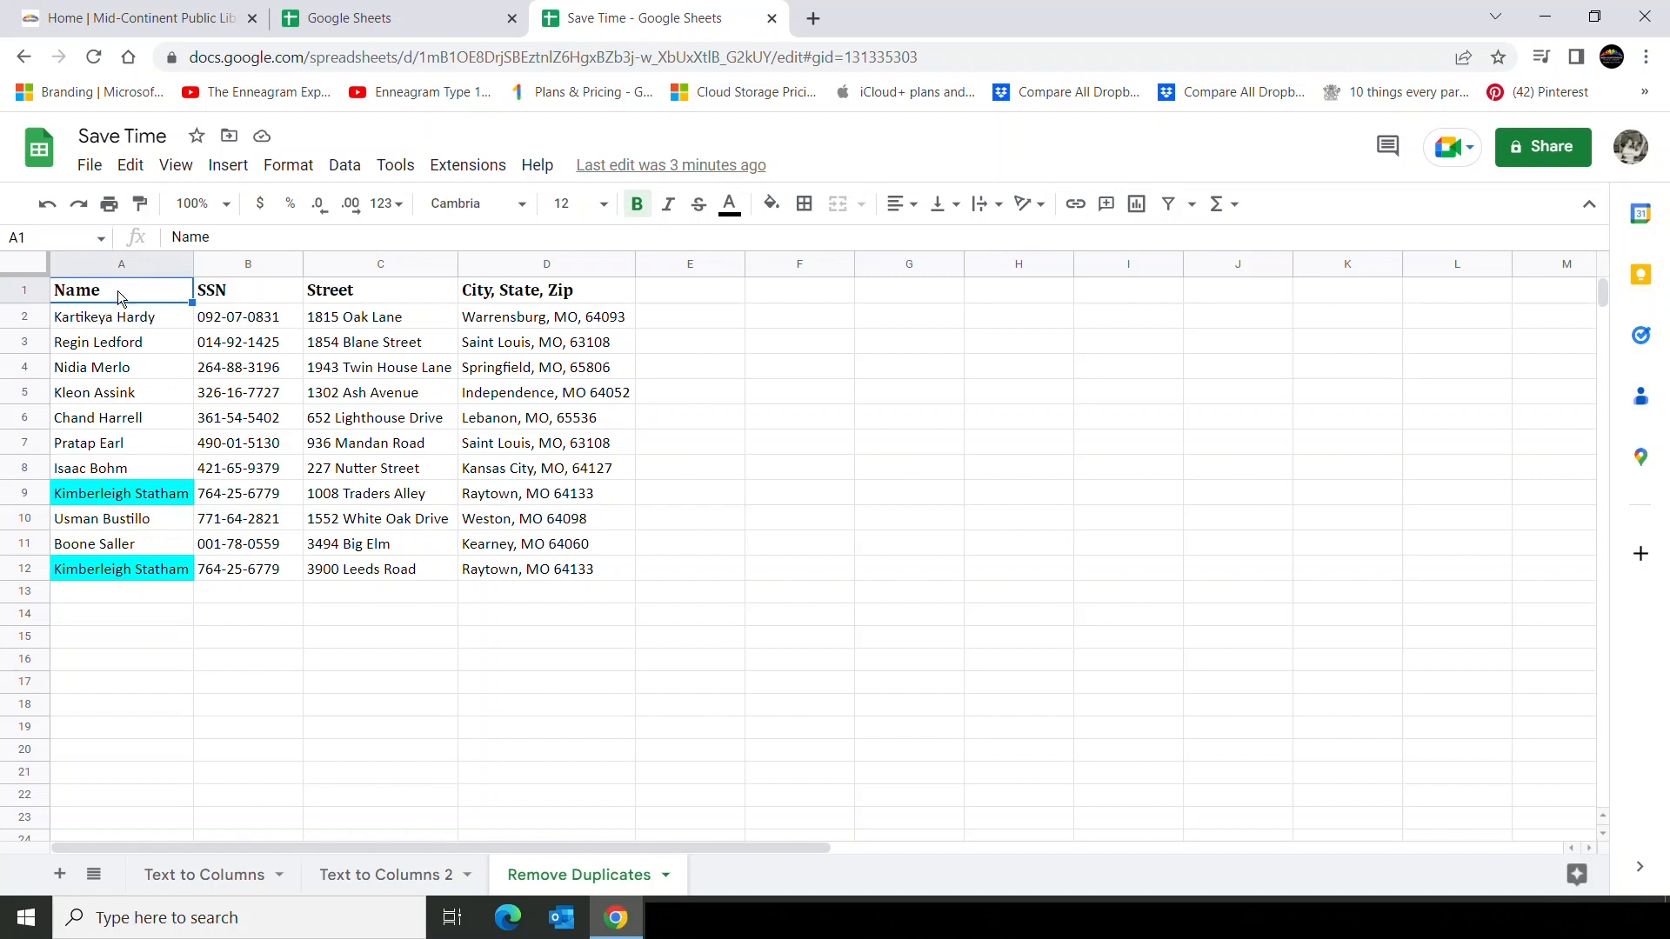
left_click_drag(122, 297, 584, 570)
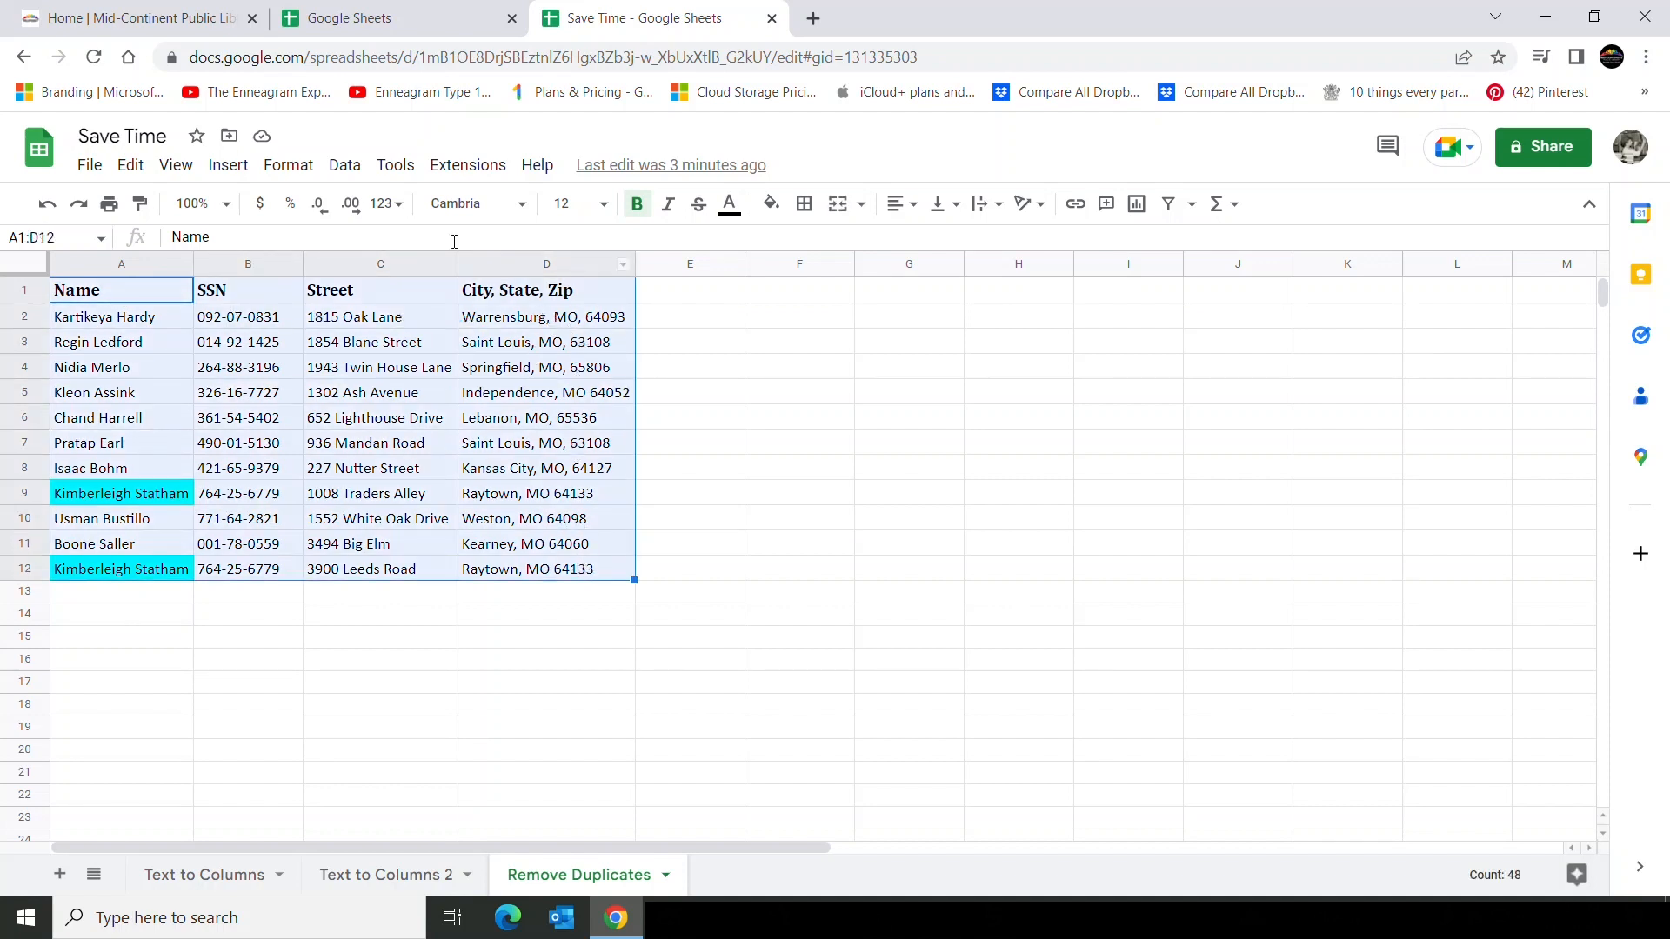
left_click(349, 170)
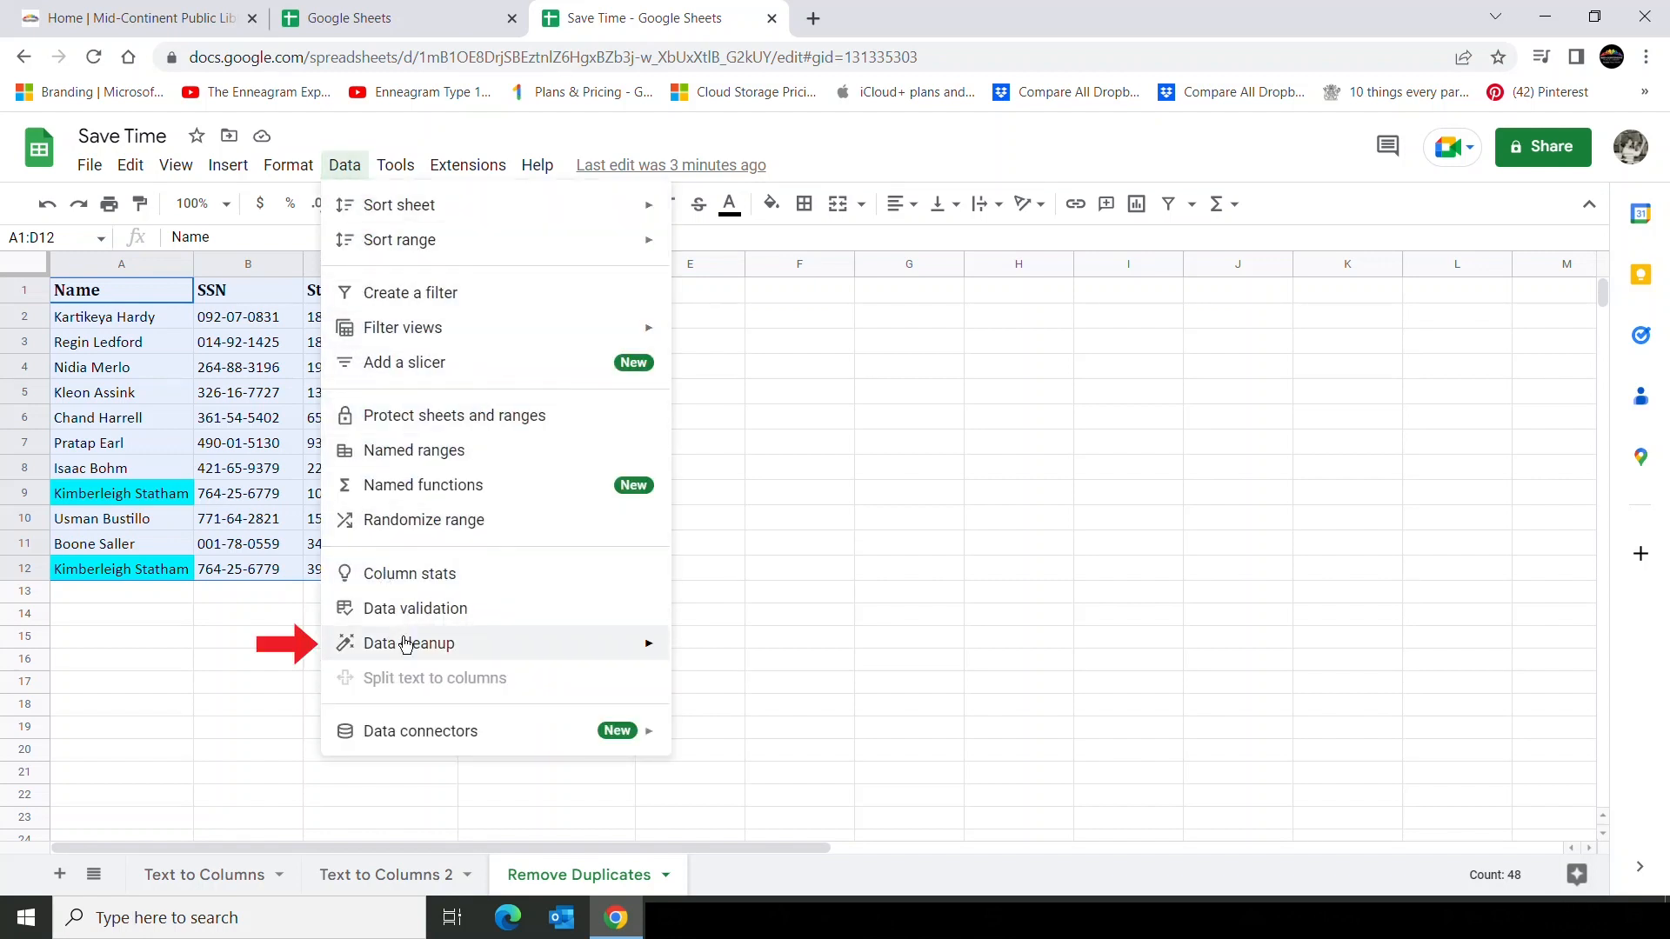
mouse_move(405, 649)
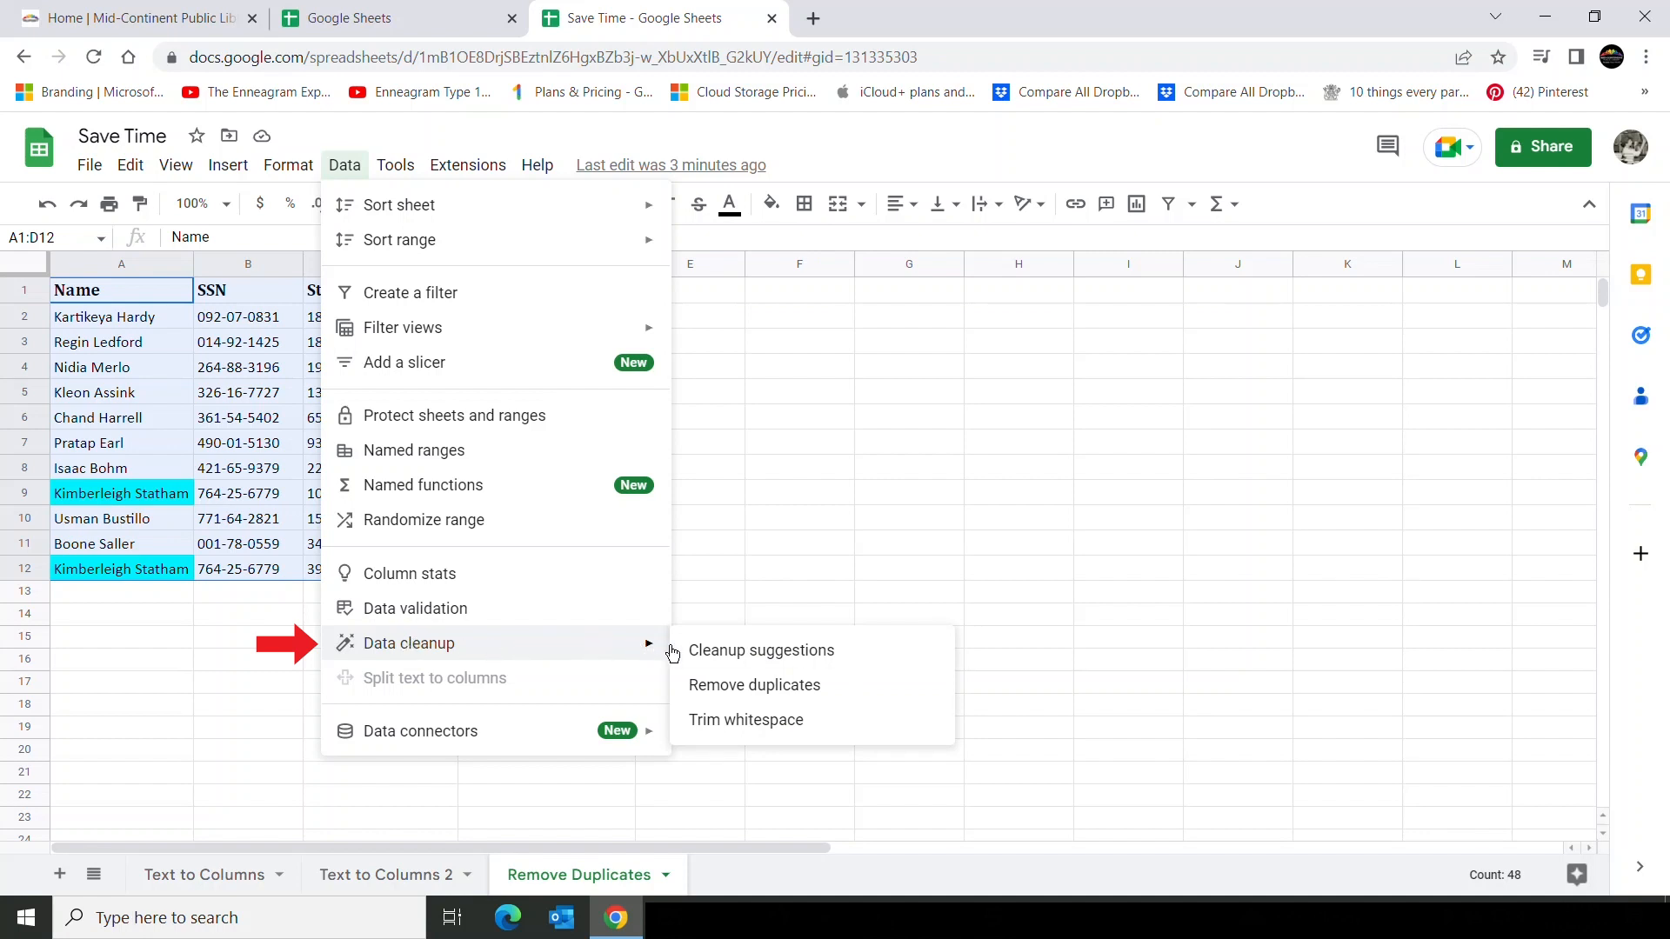
left_click(795, 689)
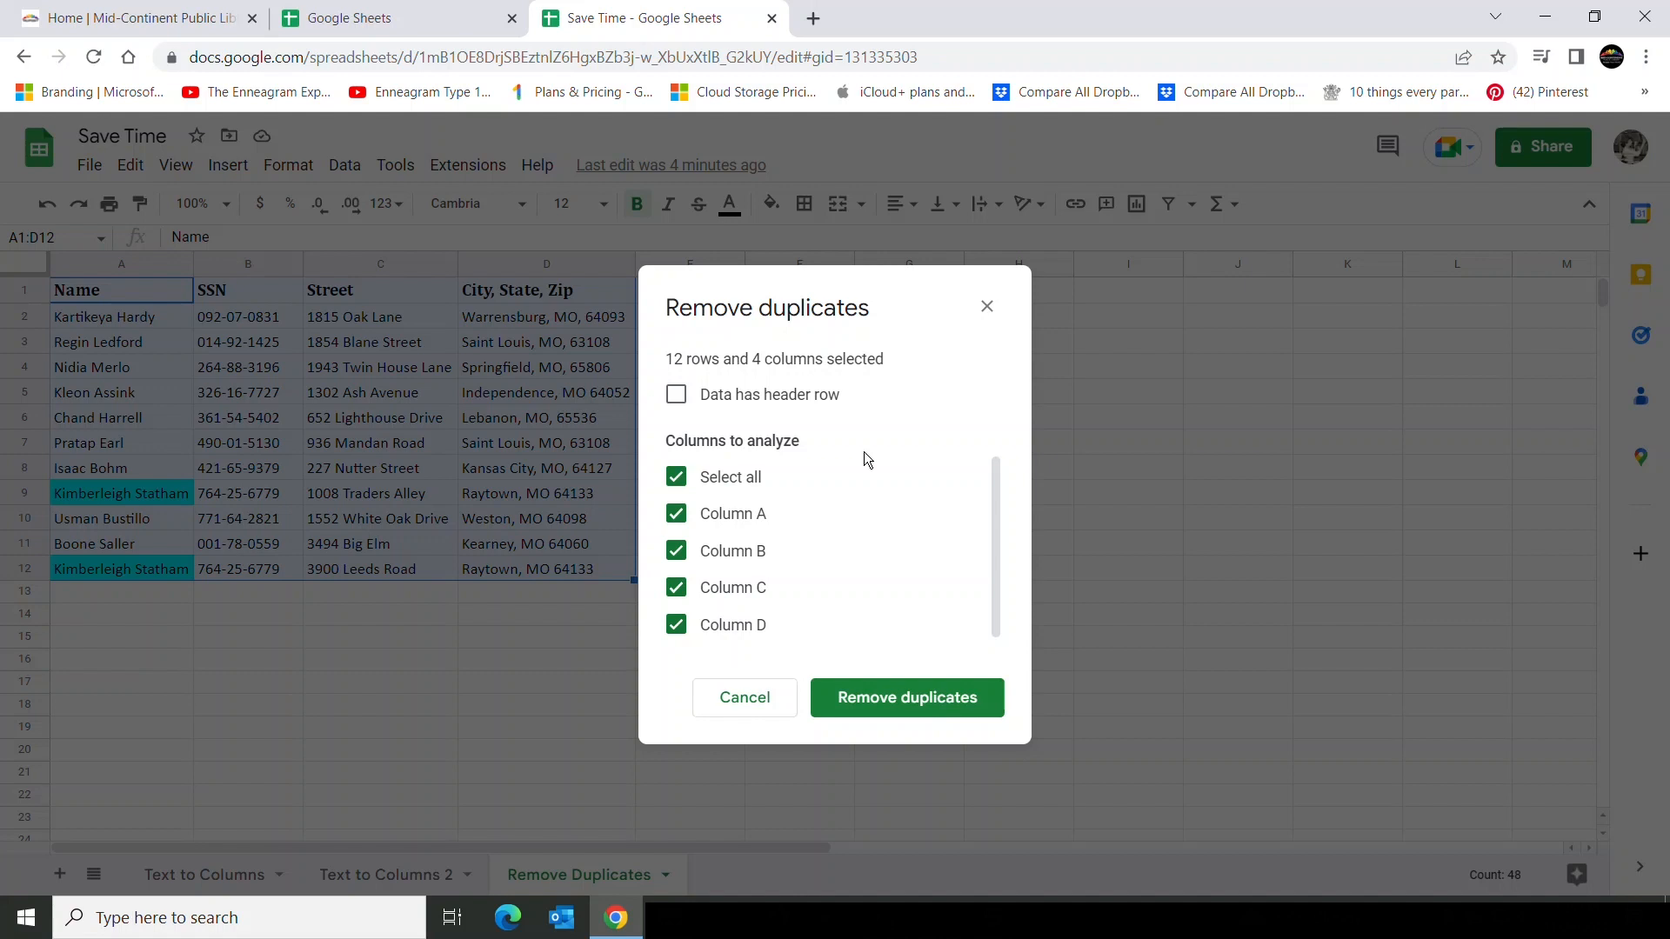
left_click(678, 396)
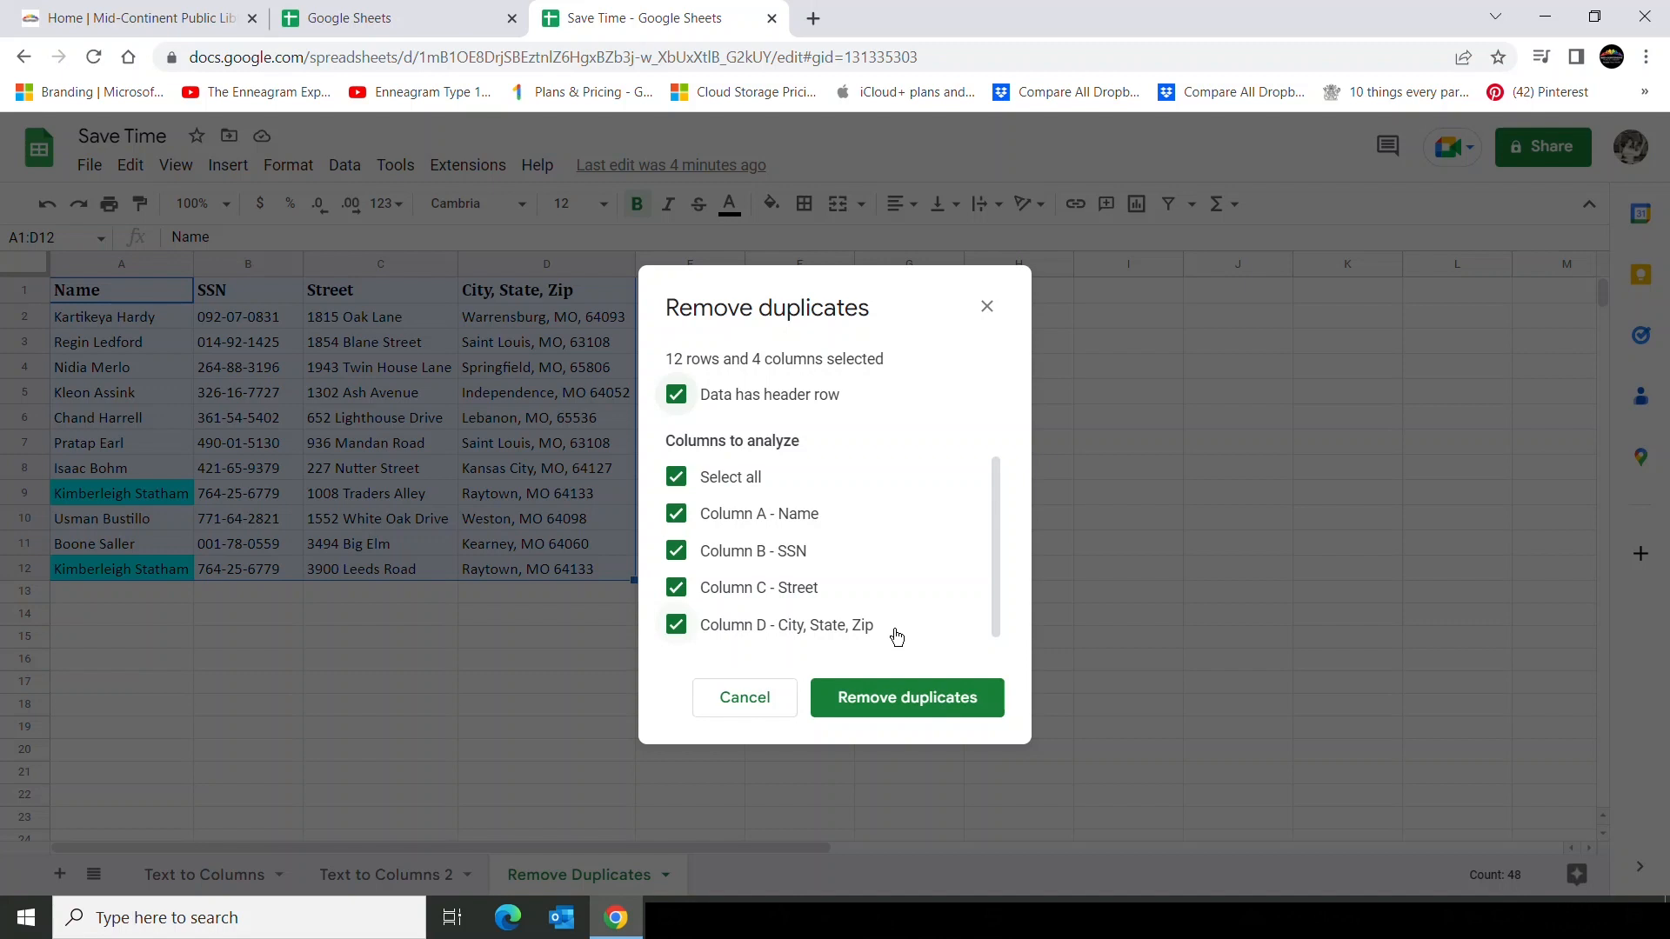
left_click(676, 625)
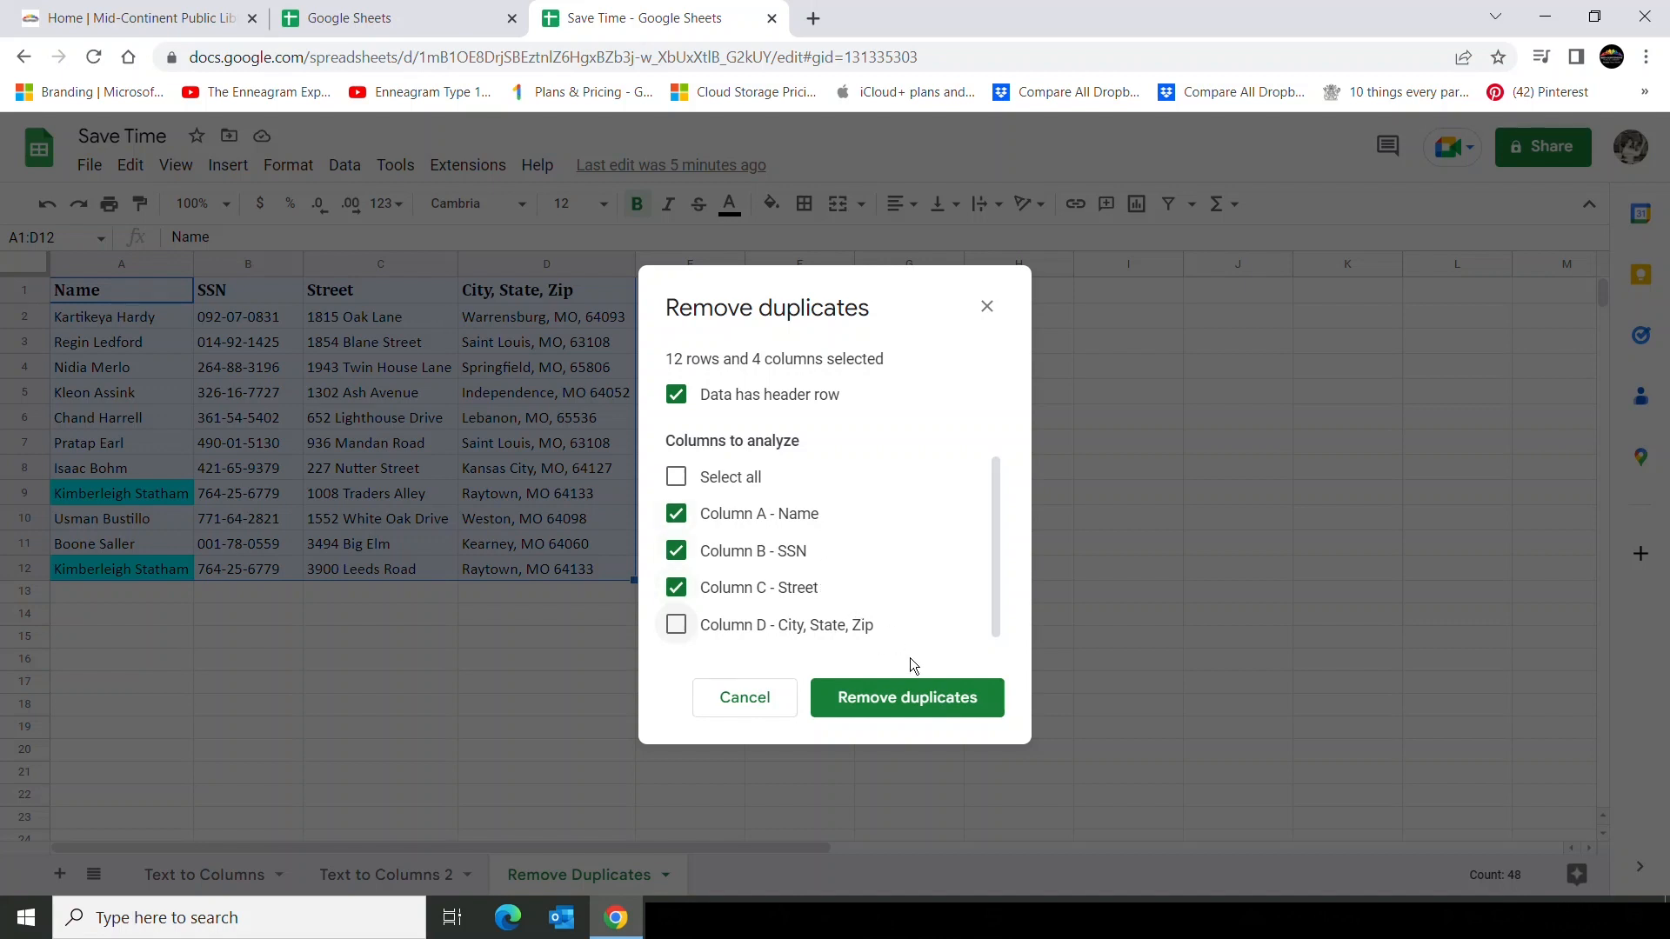
left_click(896, 699)
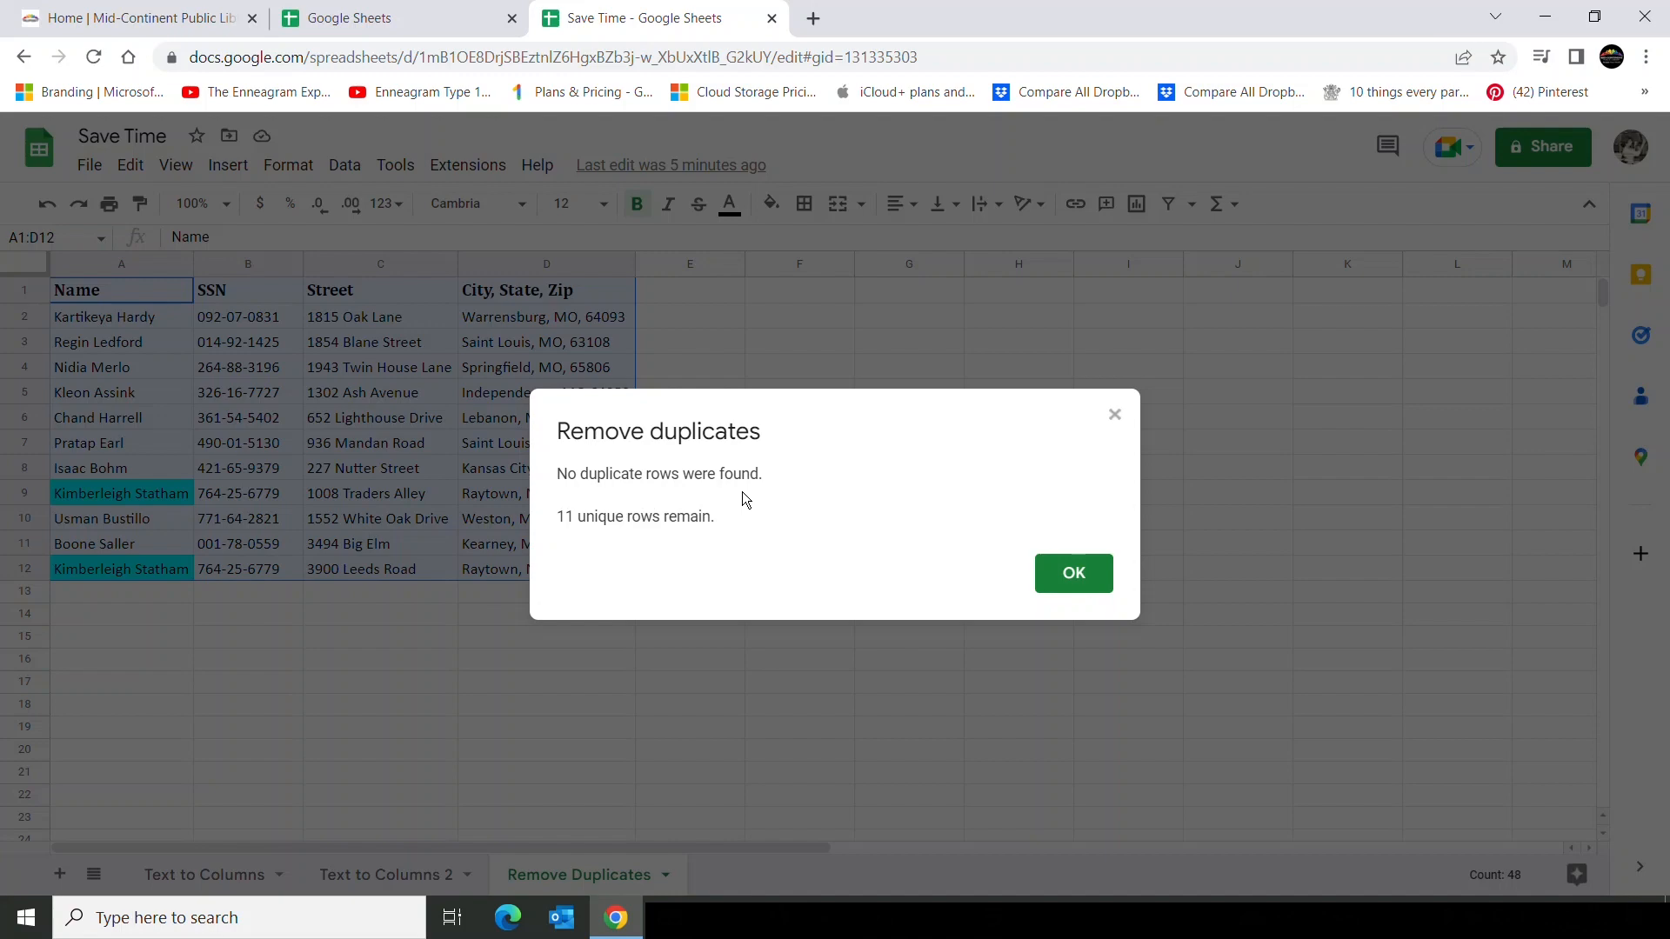
left_click(1068, 574)
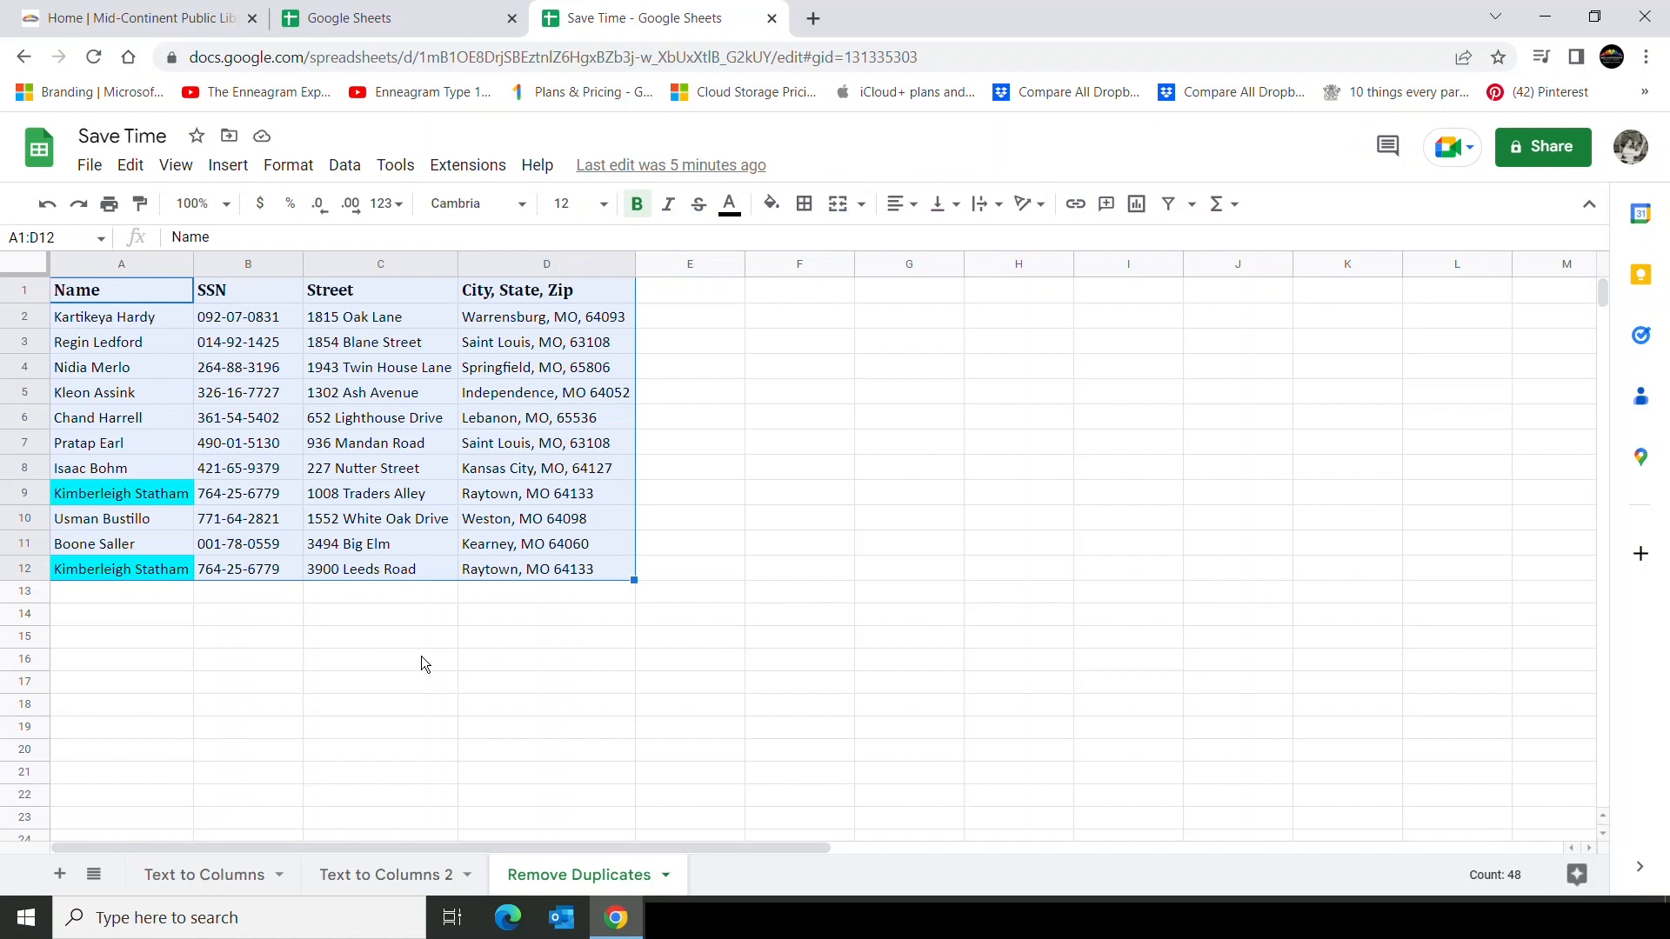
Remove duplicate rows from the selected range A1:D12, comparing only columns A and B and excluding columns C and D.
left_click(363, 170)
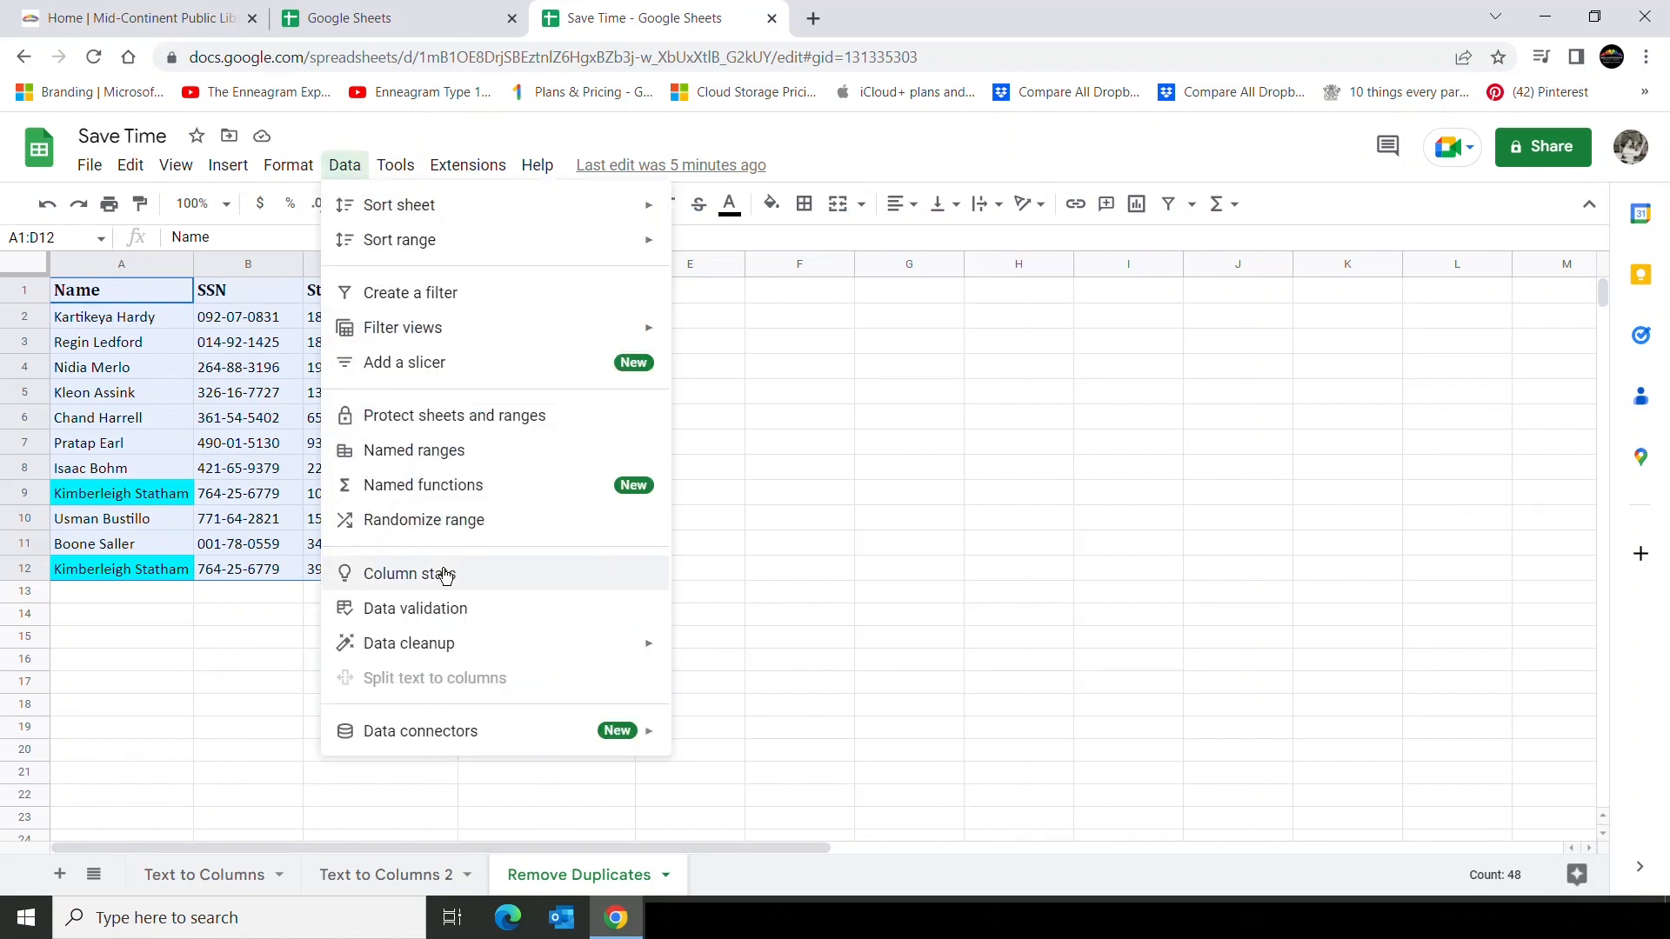
mouse_move(473, 657)
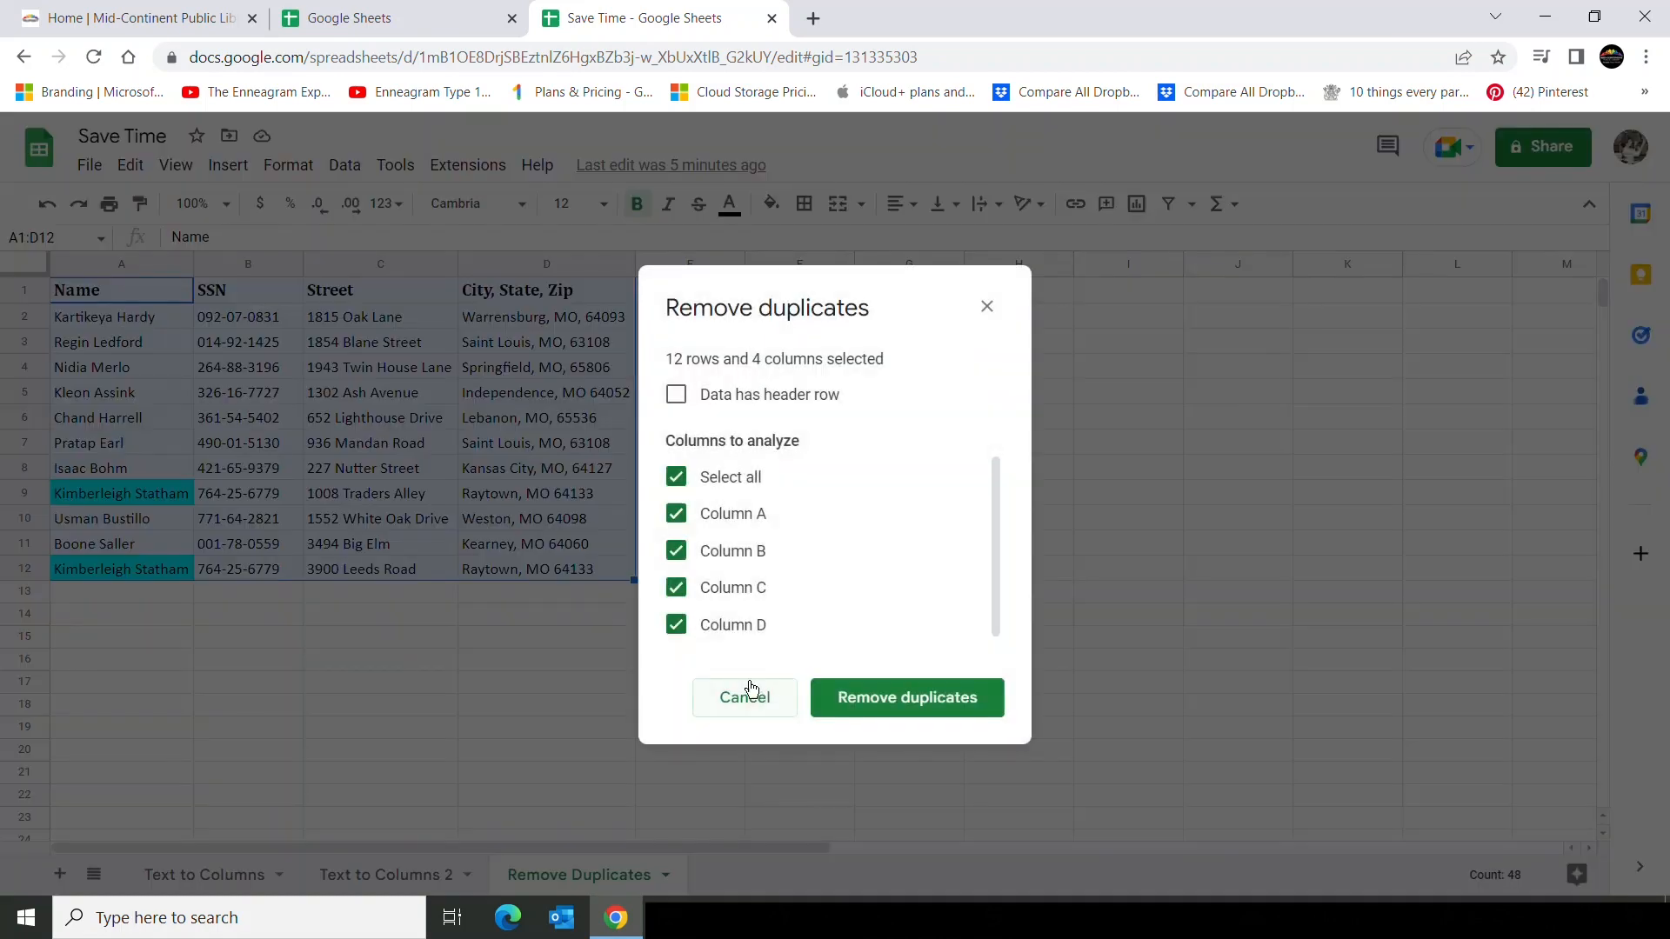
left_click(676, 626)
left_click(679, 592)
left_click(910, 700)
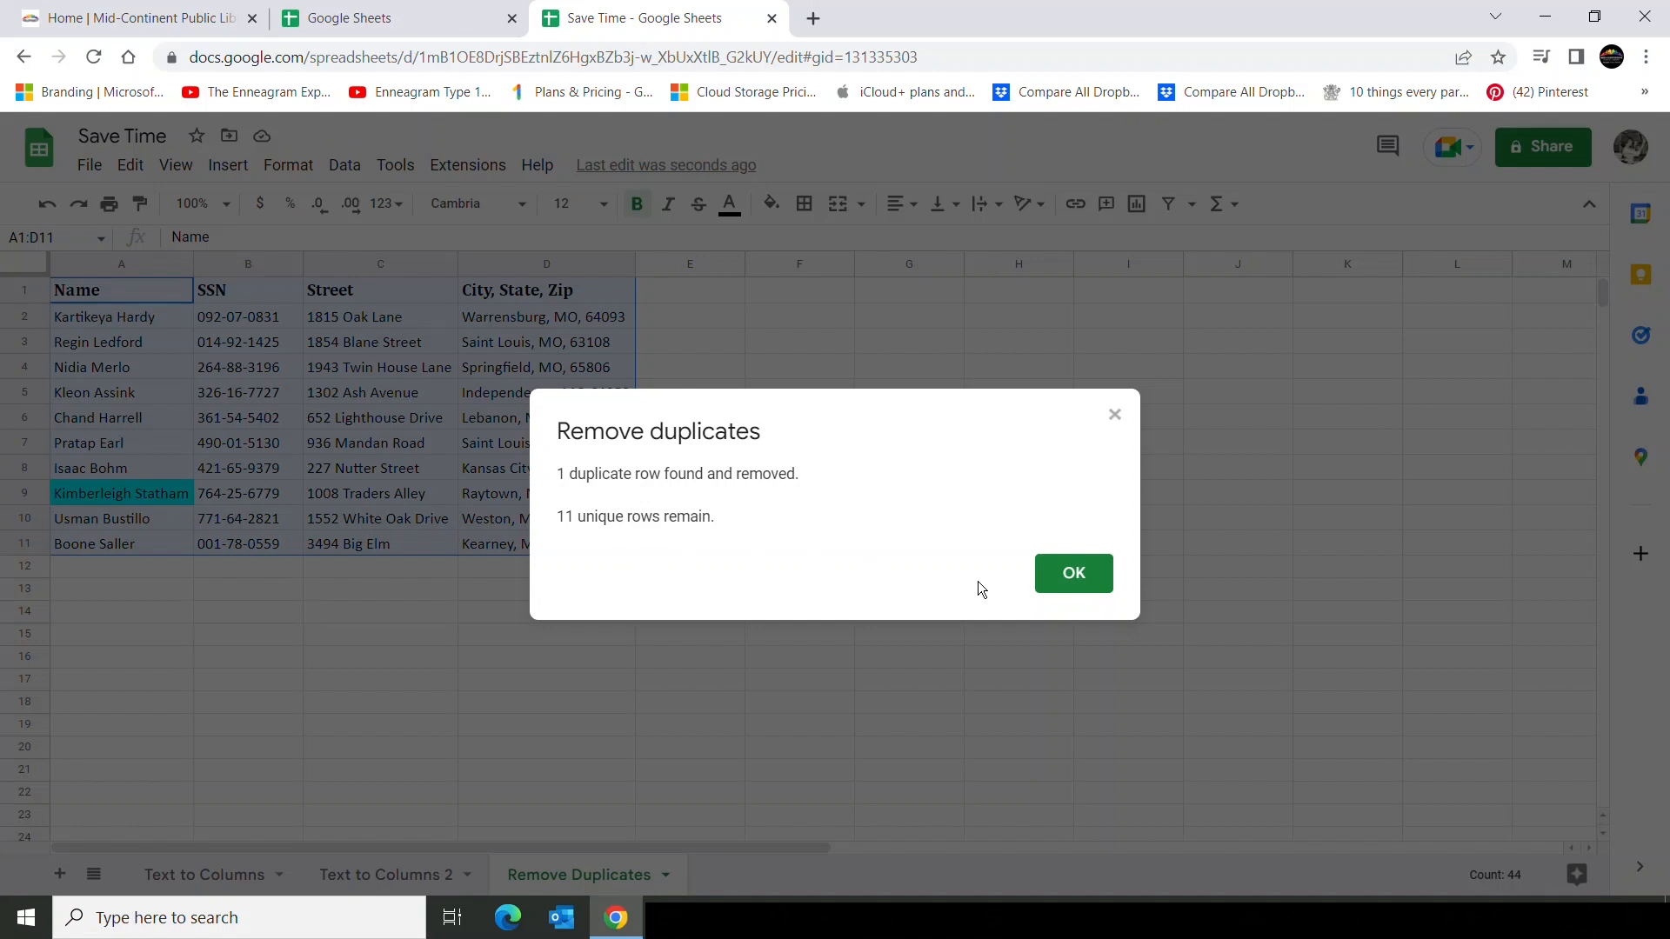
left_click(1075, 571)
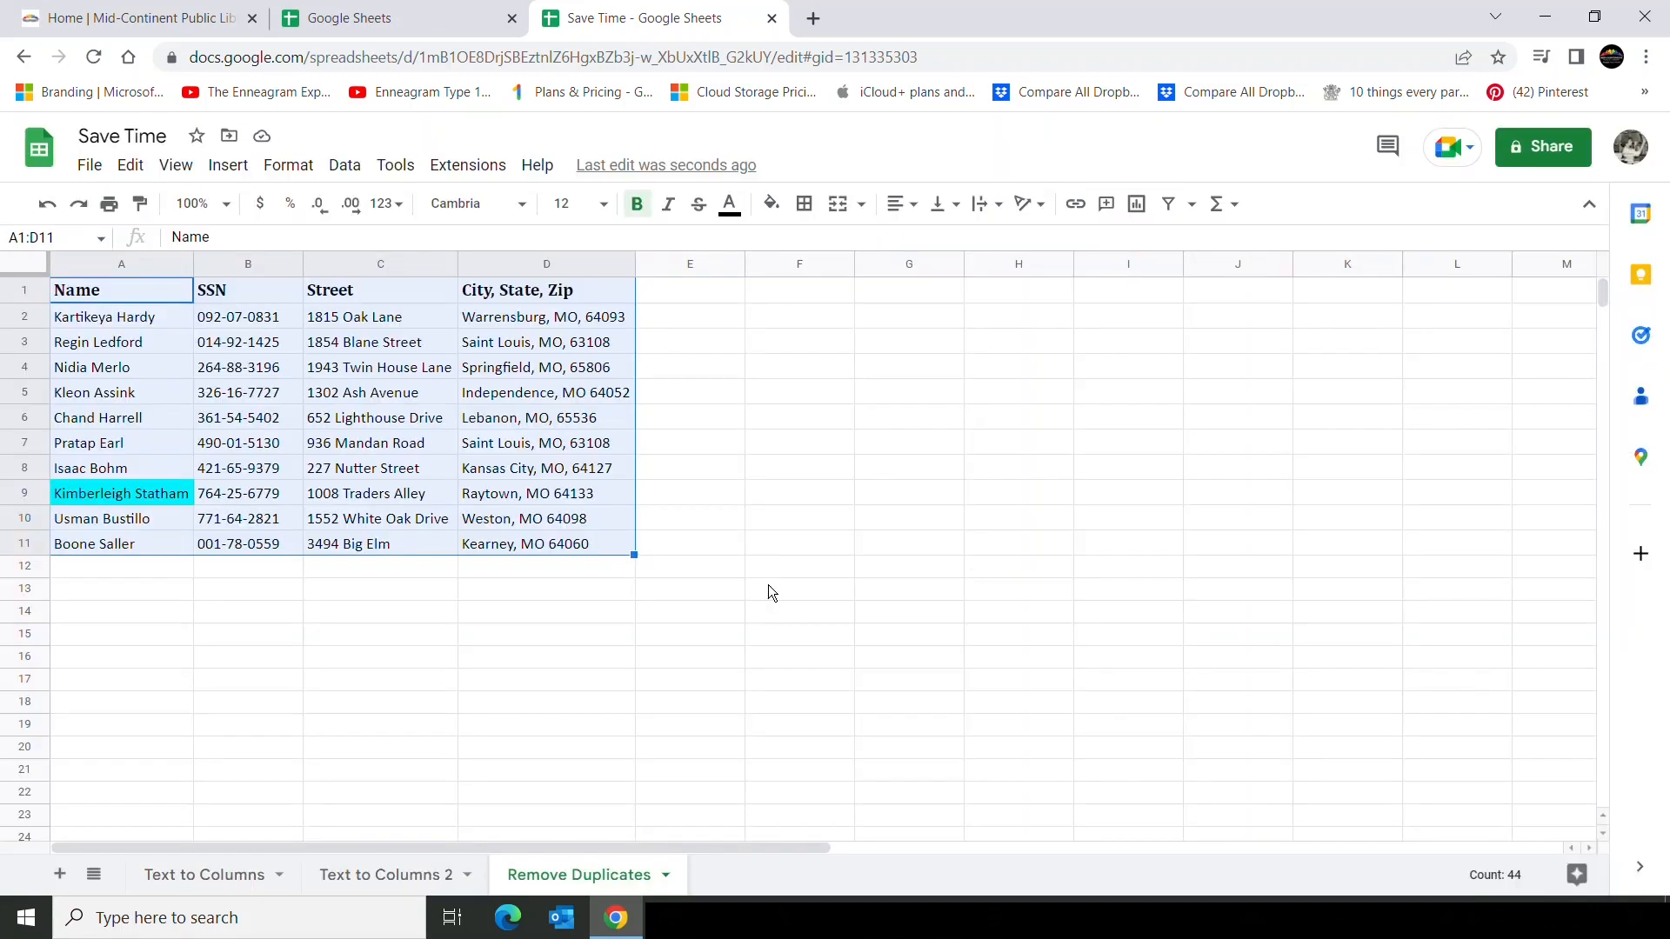